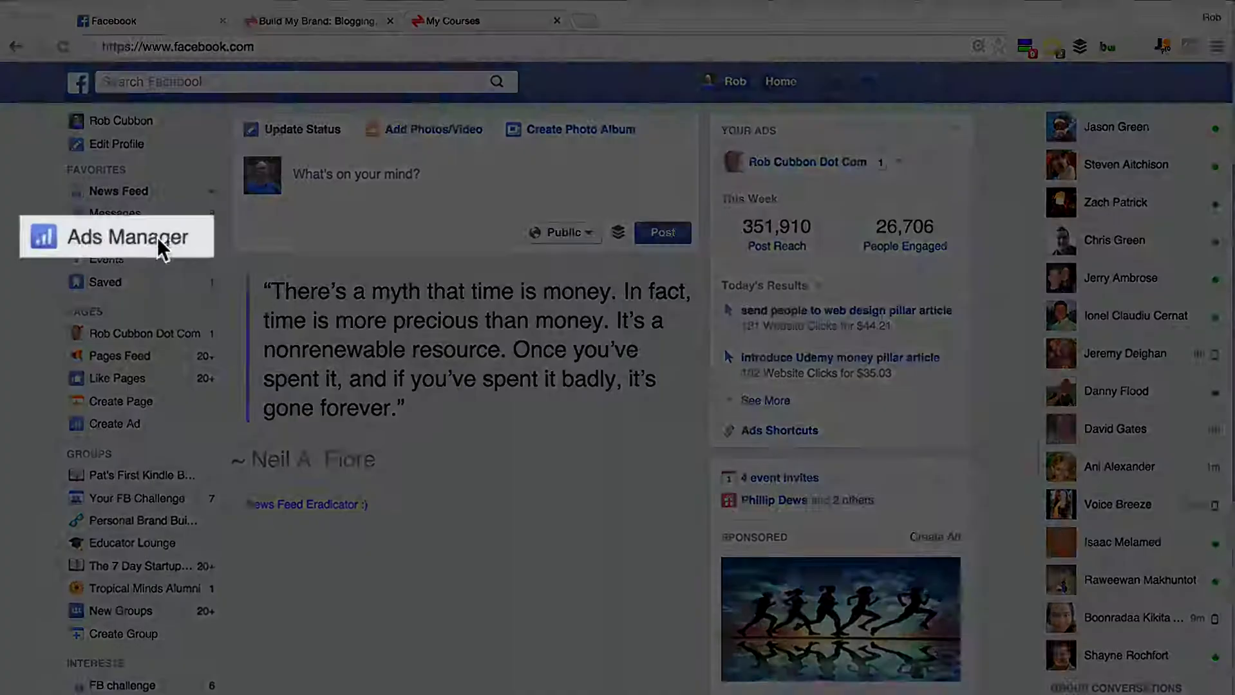
- Open Ads Manager from the news feed's left sidebar to see the campaigns list
{"action": "left_click", "coordinate": [155, 241]}
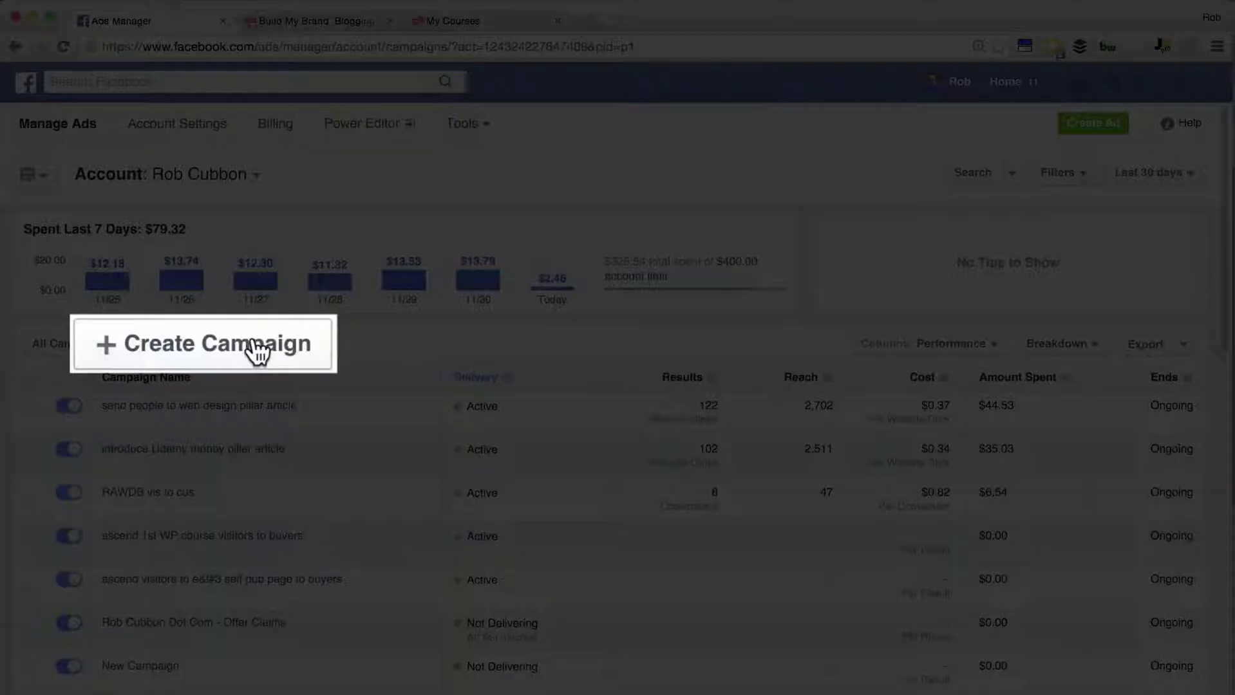
- Start a Website Conversions campaign and take the Build My Brand course page URL
{"action": "left_click", "coordinate": [228, 345]}
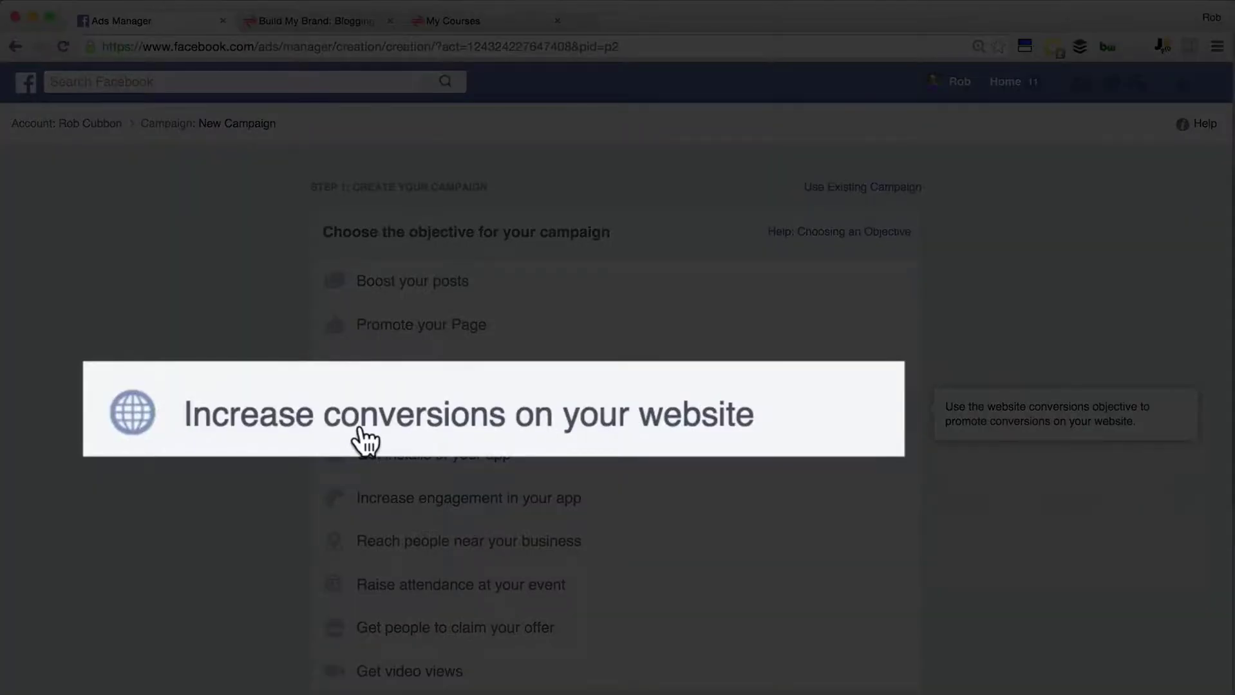
{"action": "left_click", "coordinate": [421, 415]}
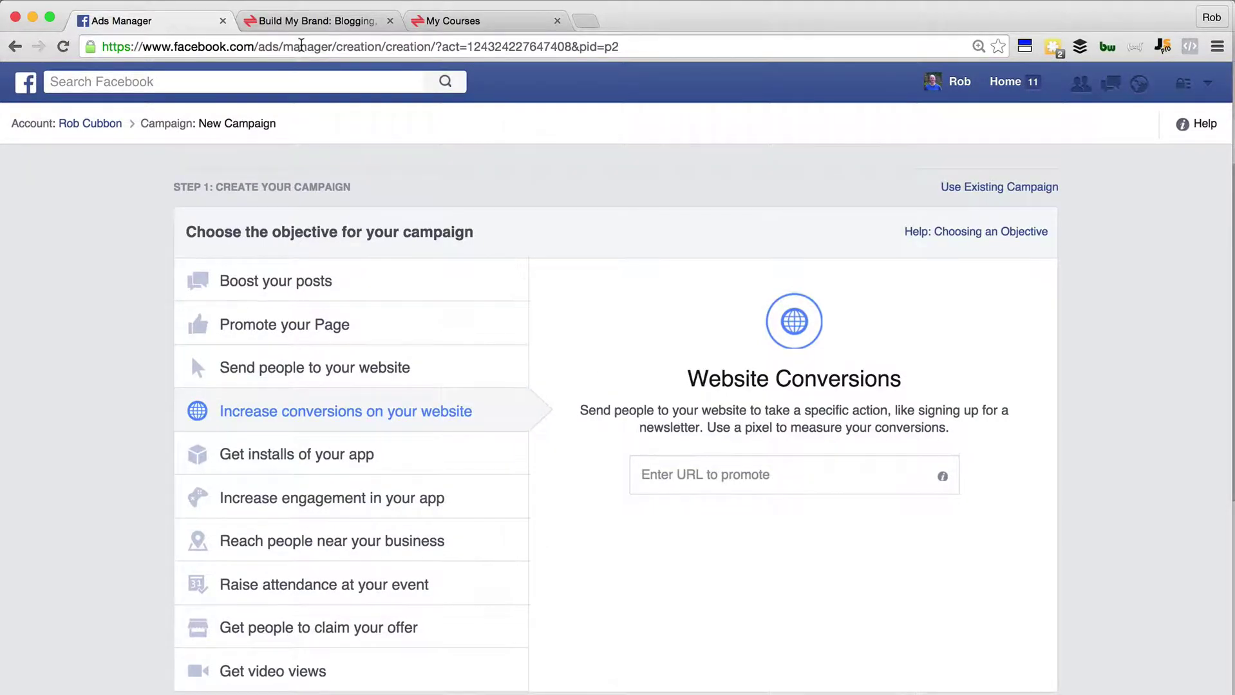
{"action": "left_click", "coordinate": [371, 26]}
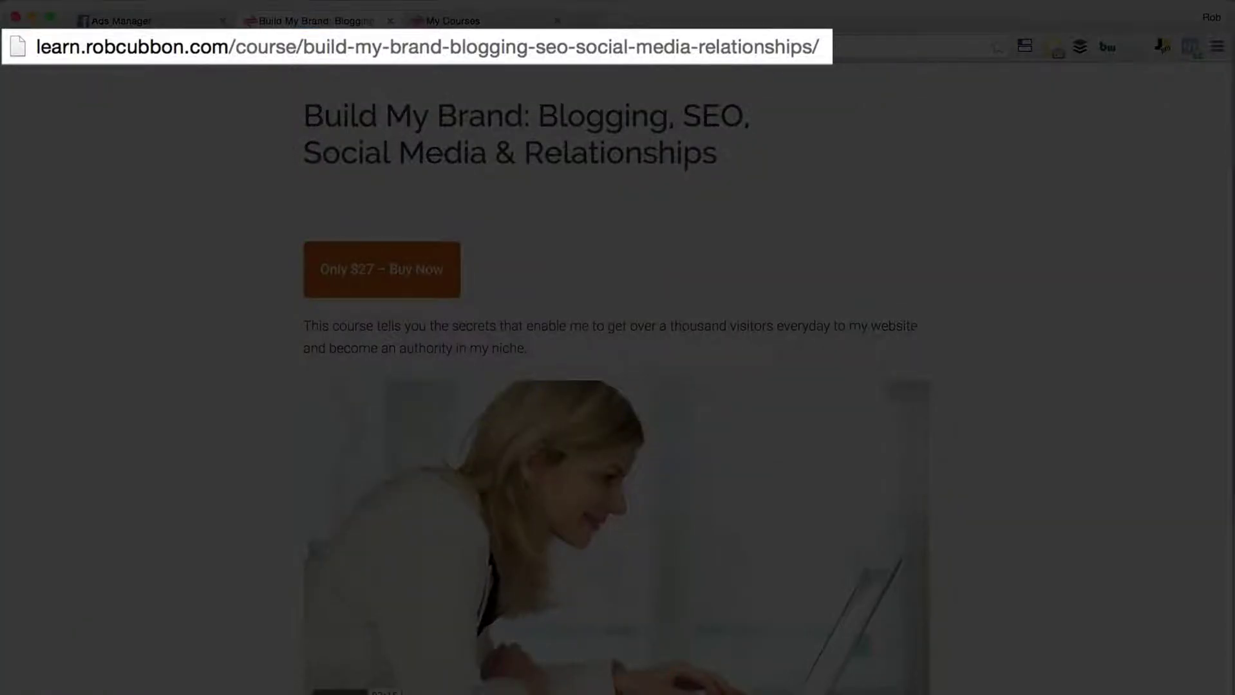
{"action": "left_click", "coordinate": [431, 24]}
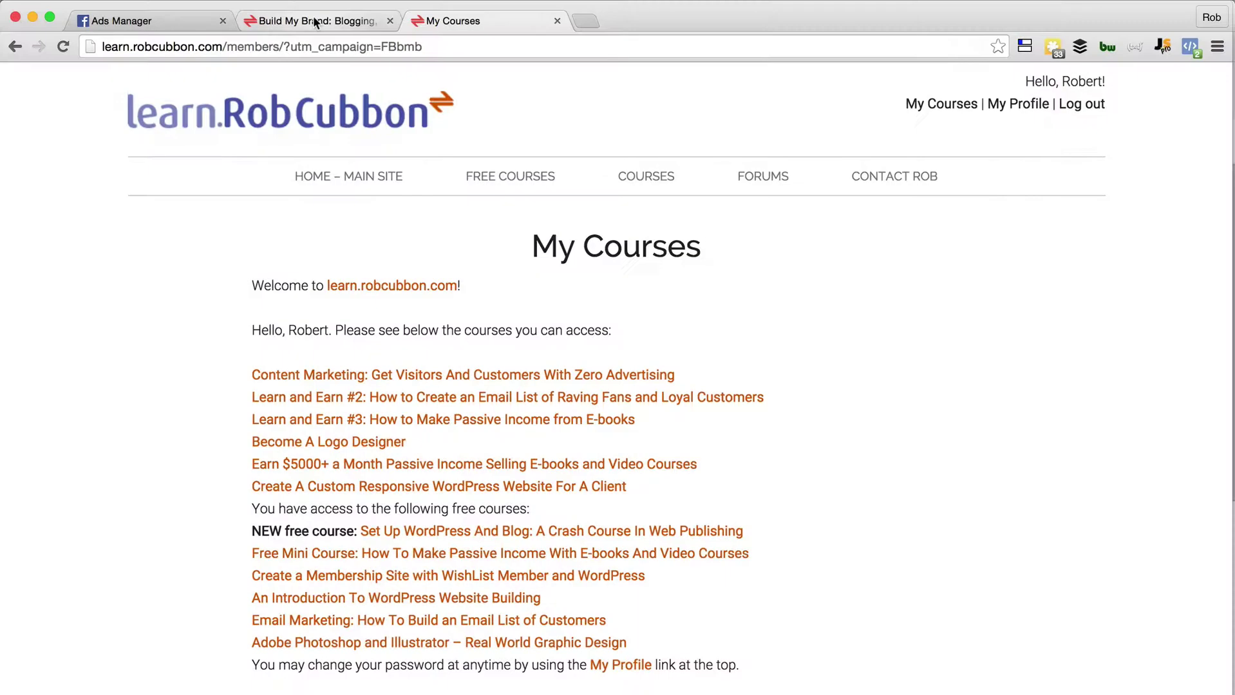
{"action": "left_click", "coordinate": [314, 20]}
{"action": "left_click", "coordinate": [318, 46]}
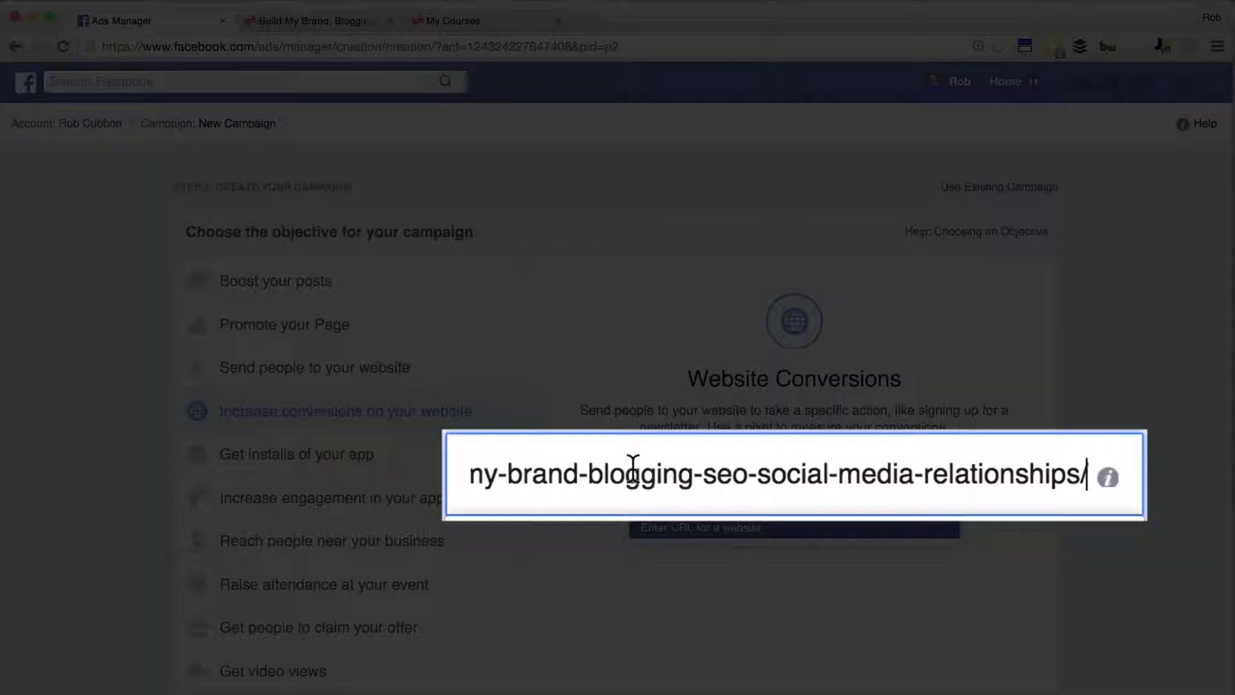
{"action": "key", "text": "Return"}
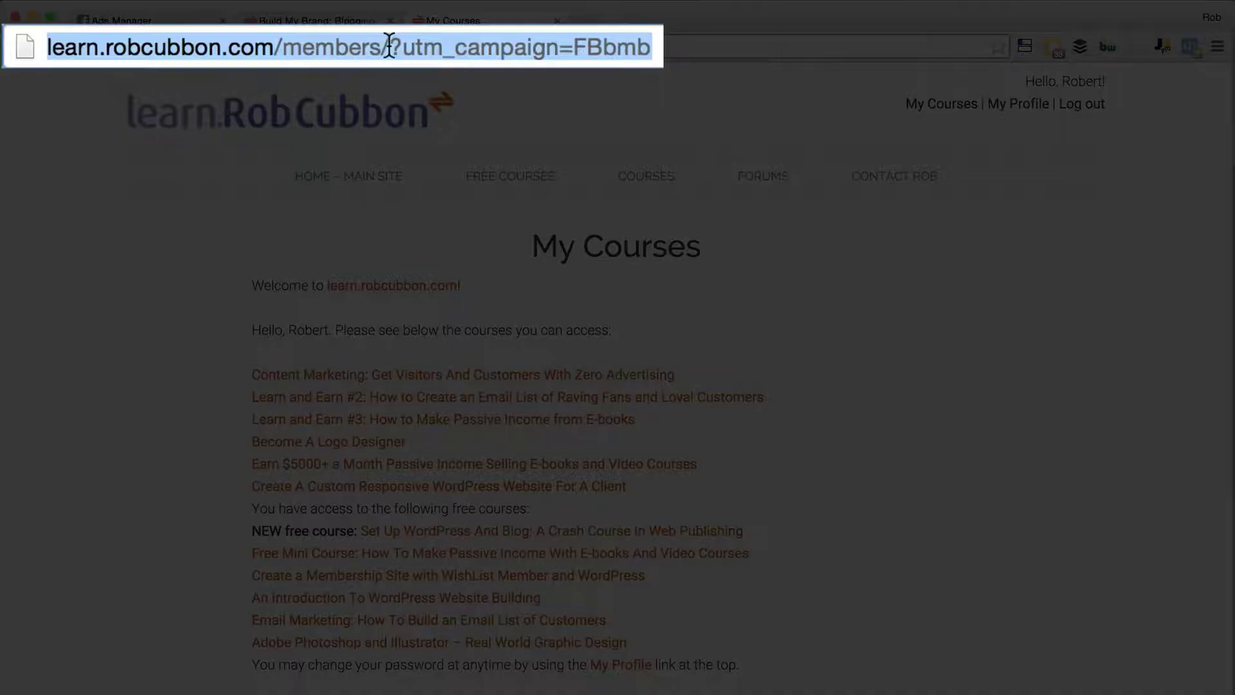
- Select the full members page address tagged ?utm_campaign=FBbmb in the browser bar
{"action": "left_click", "coordinate": [389, 46]}
{"action": "left_click_drag", "start_coordinate": [389, 46], "coordinate": [651, 47]}
{"action": "key", "text": "super+c"}
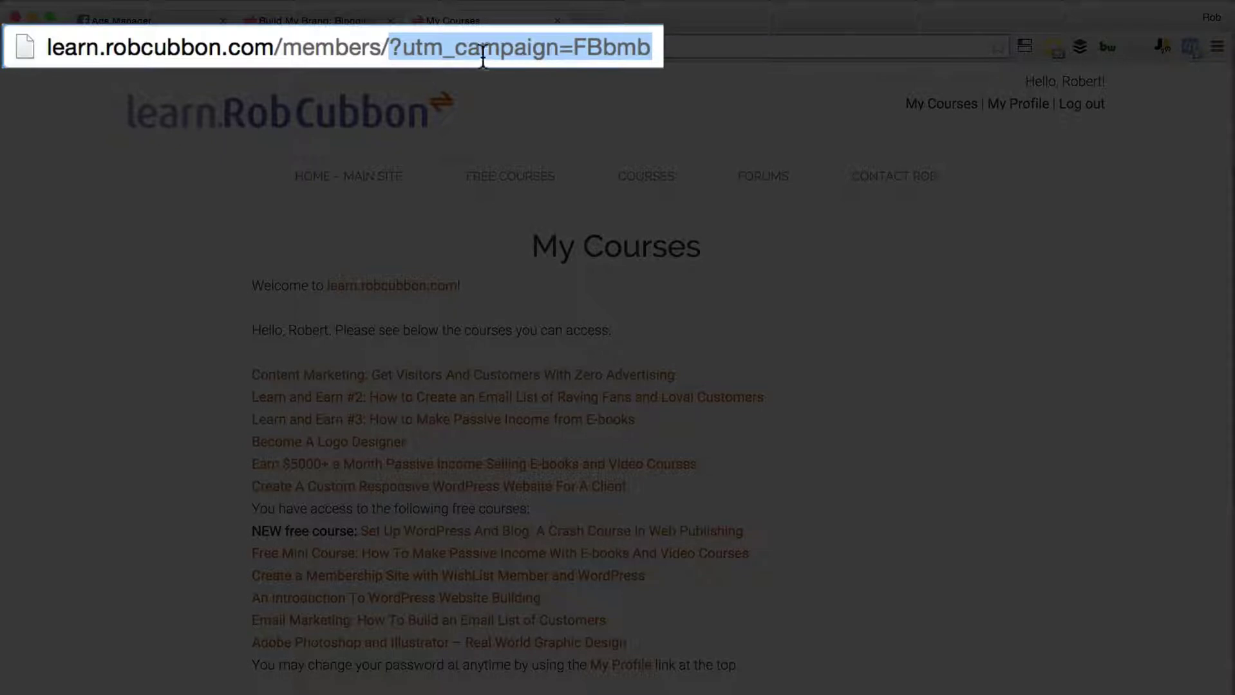
{"action": "key", "text": "Right"}
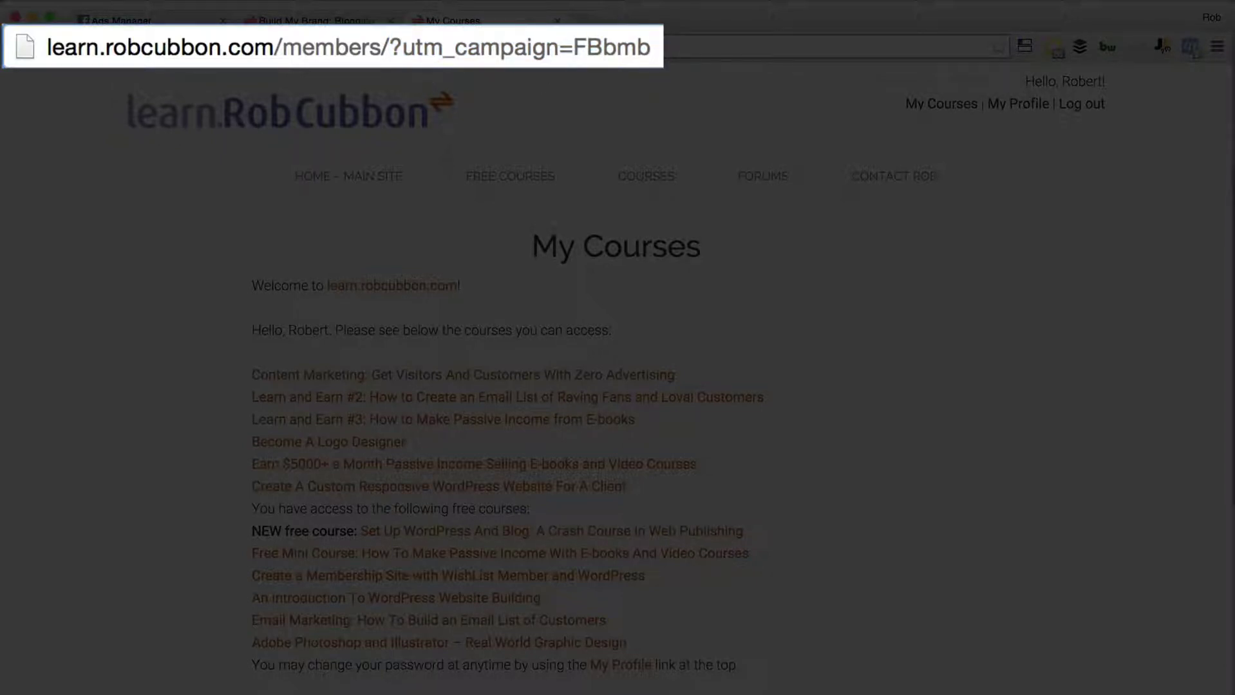
{"action": "key", "text": "super+a"}
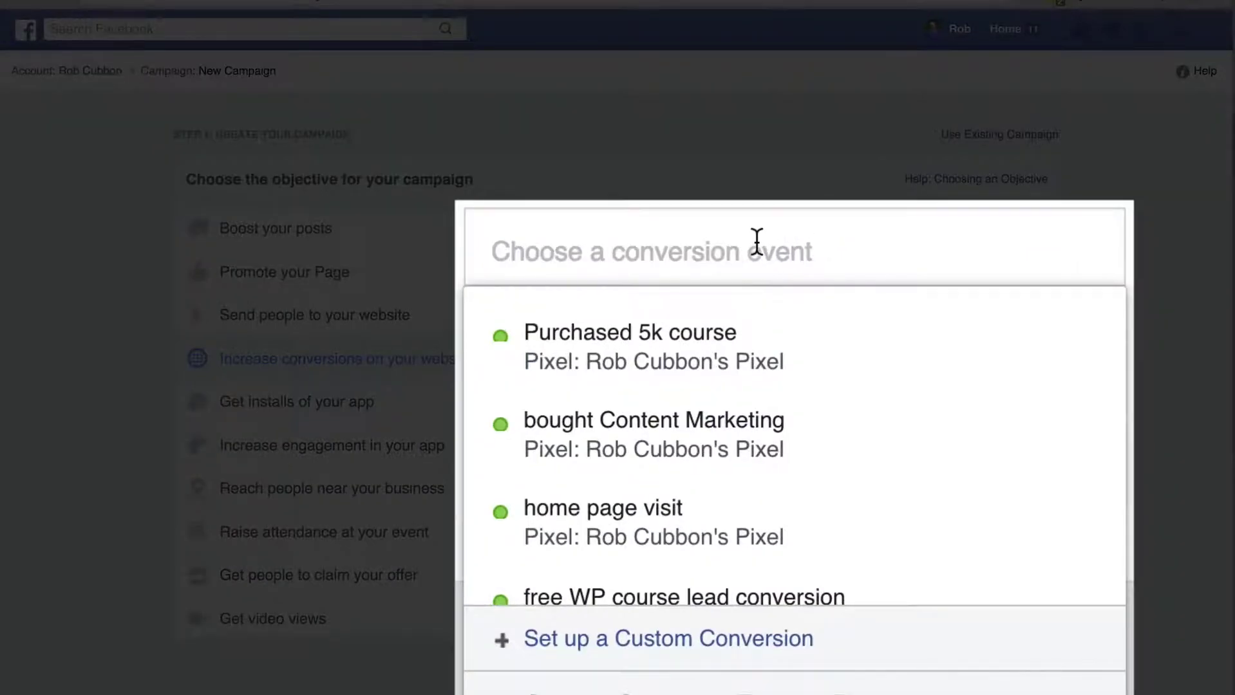
- Set up a custom conversion whose URL contains the FBbmb members address, category Purchase
{"action": "left_click", "coordinate": [708, 641]}
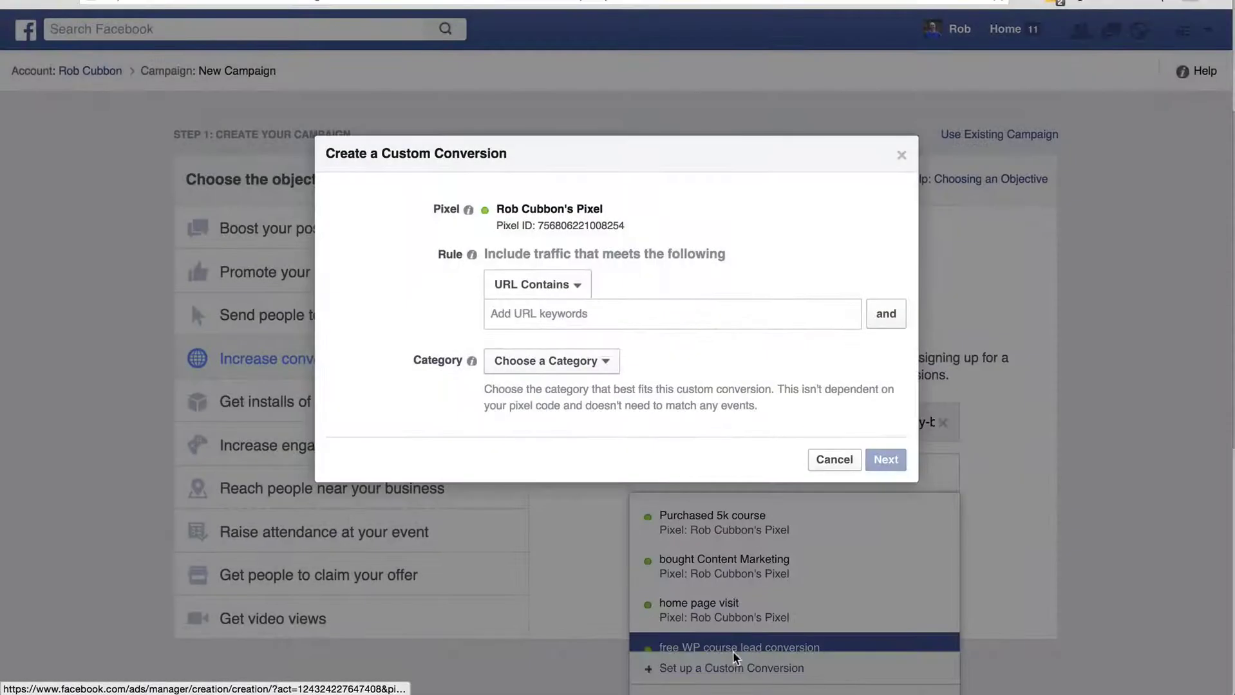
{"action": "left_click", "coordinate": [525, 315]}
{"action": "key", "text": "super+v"}
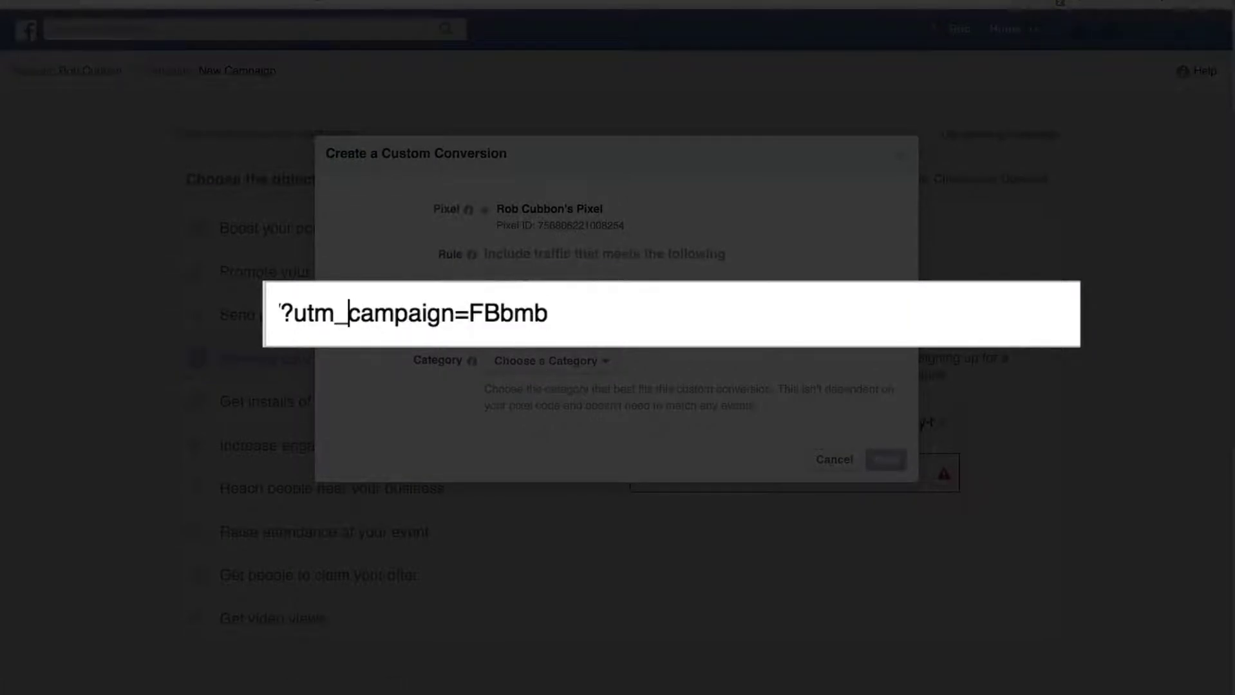
{"action": "key", "text": "Return"}
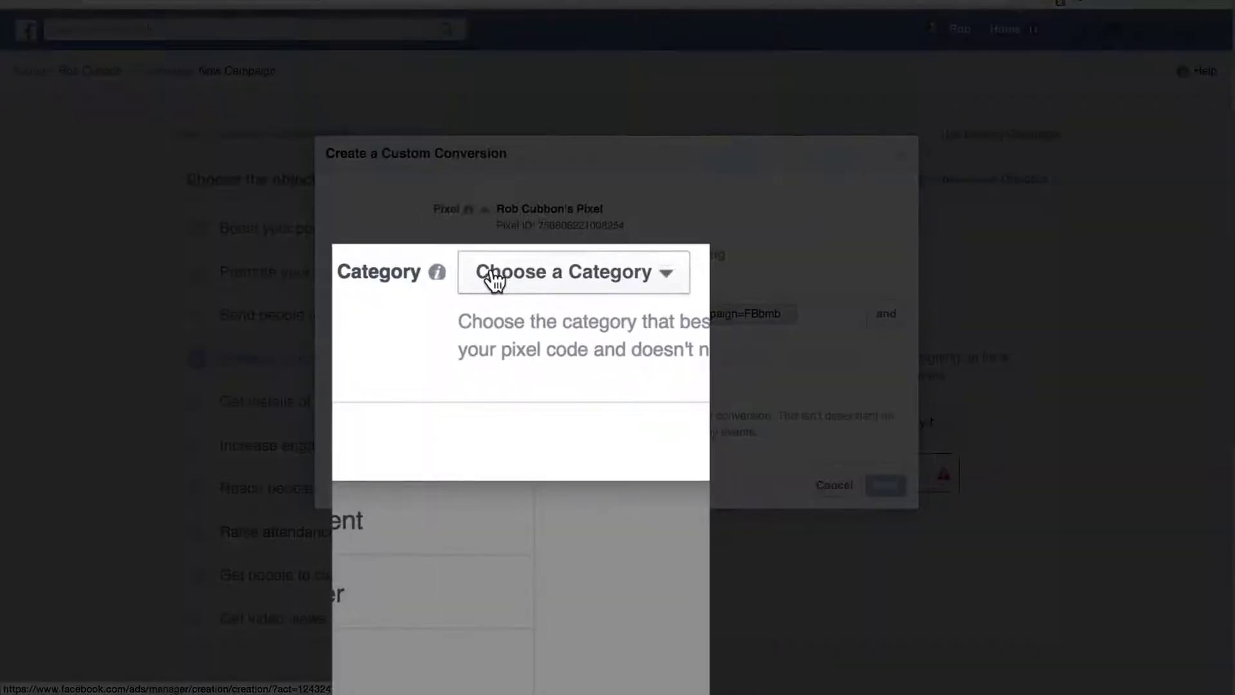
{"action": "left_click", "coordinate": [505, 389]}
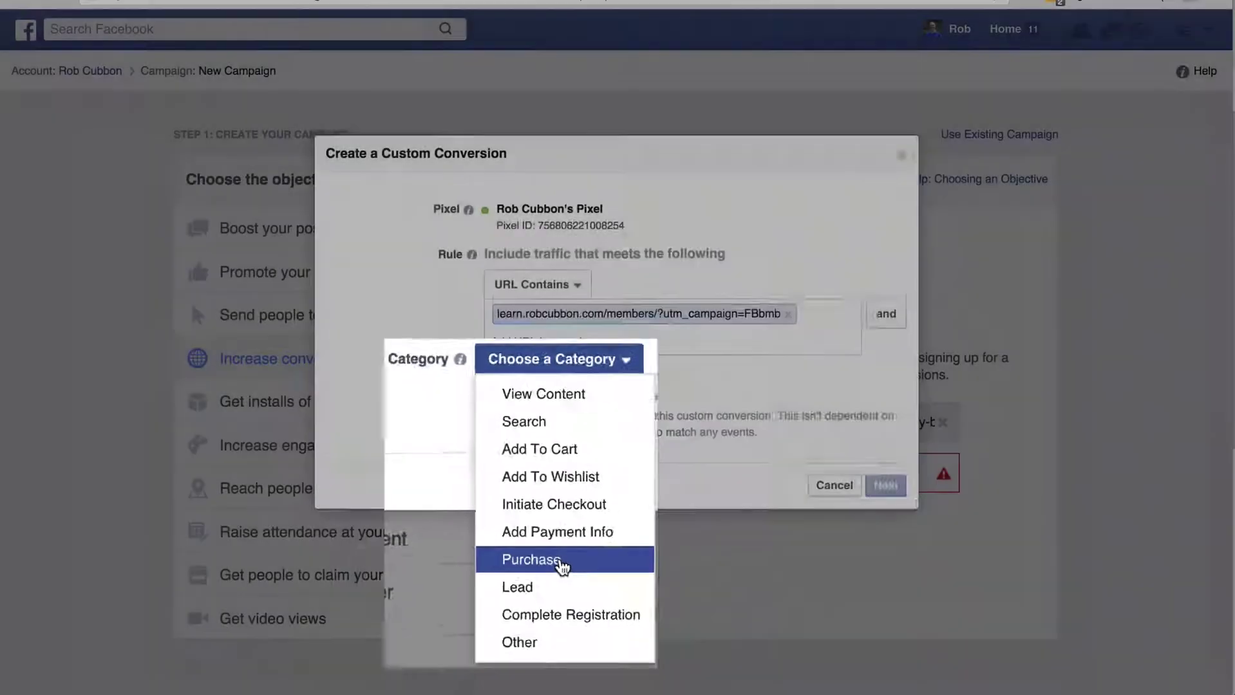
{"action": "left_click", "coordinate": [541, 531]}
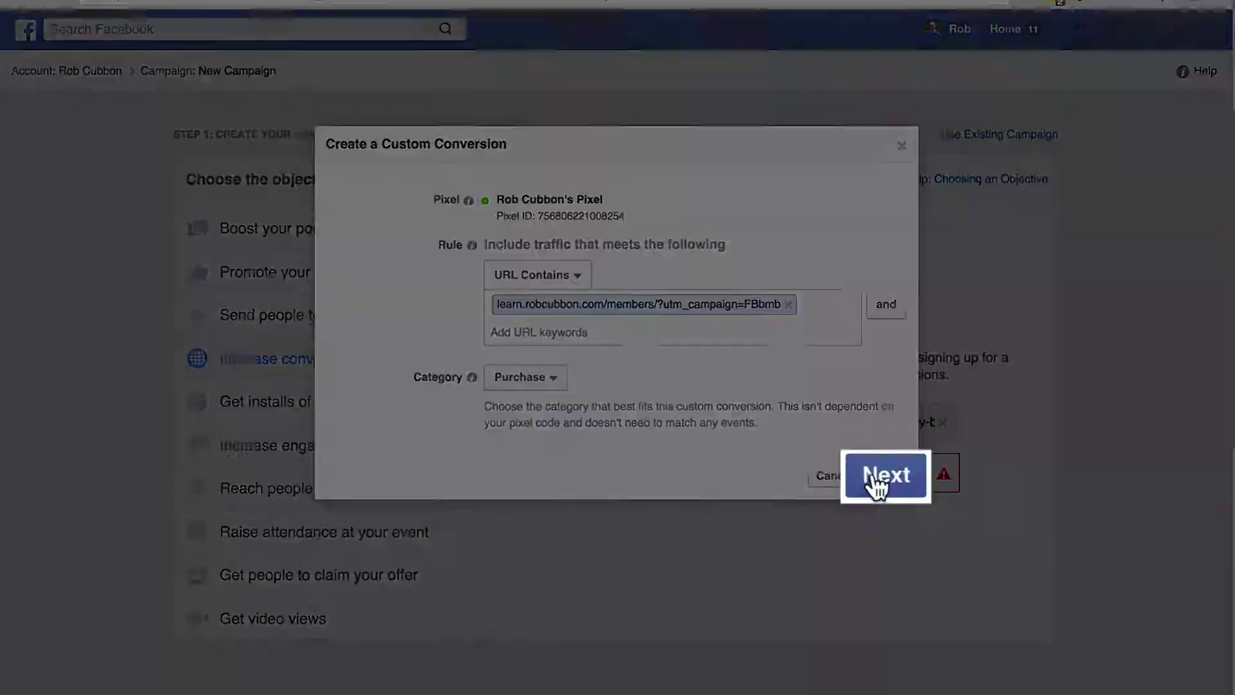
- Name the conversion 'bmb vis to buyers', give it a value of 27, and create it
{"action": "left_click", "coordinate": [880, 476]}
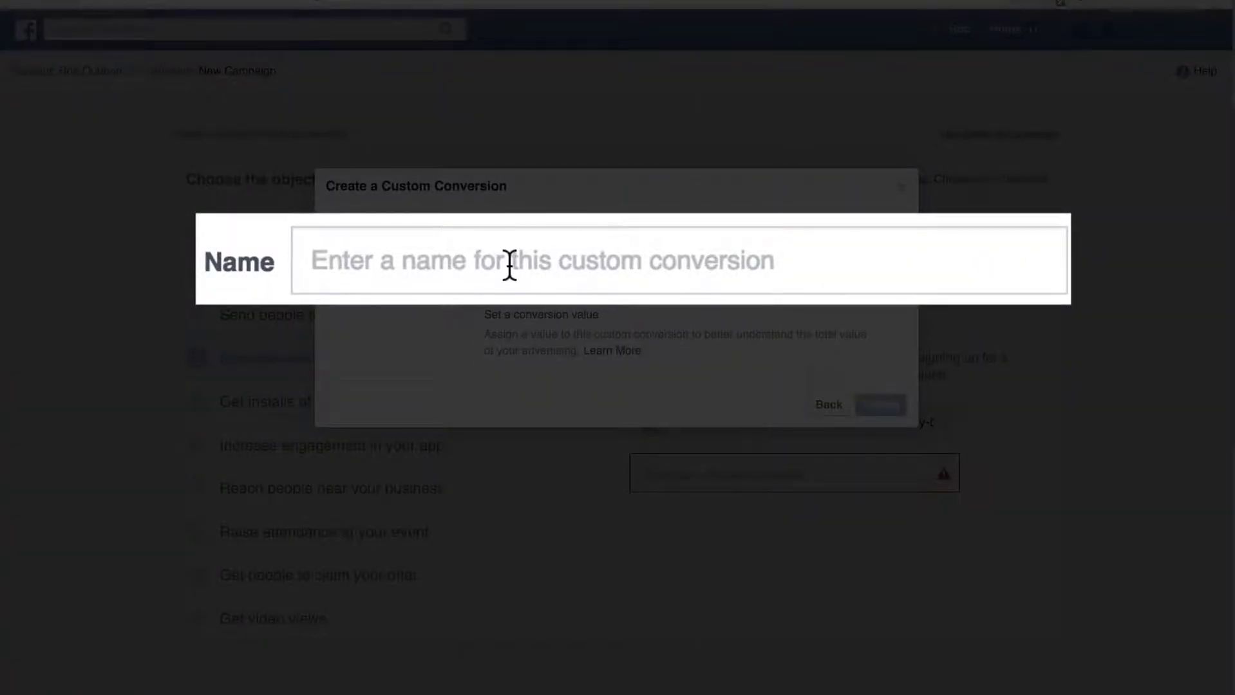
{"action": "type", "text": "bmb vis to buyers"}
{"action": "double_click", "coordinate": [323, 271]}
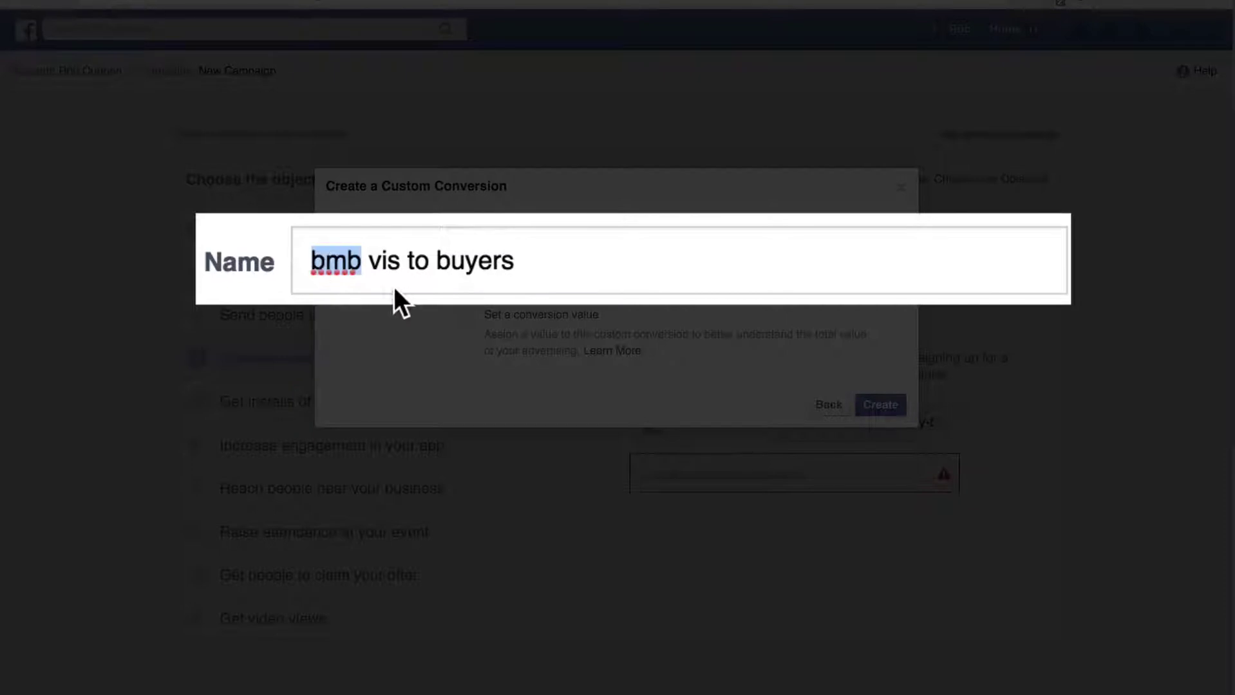
{"action": "double_click", "coordinate": [384, 267]}
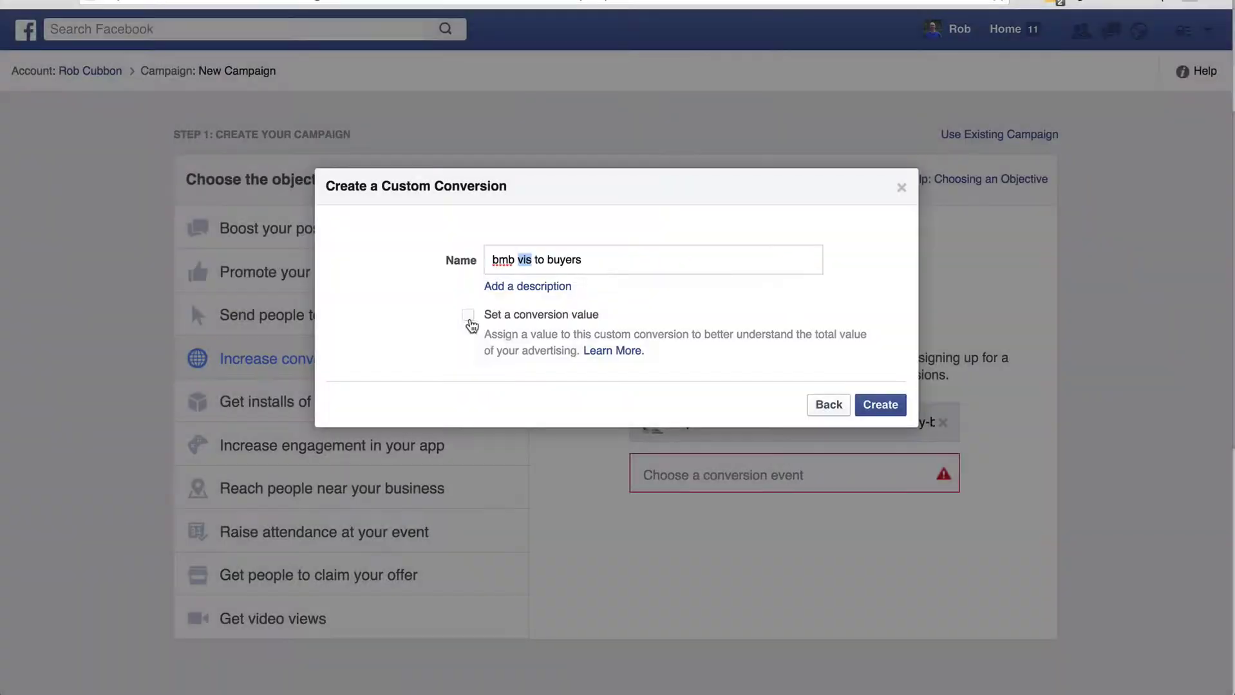
{"action": "left_click", "coordinate": [469, 315]}
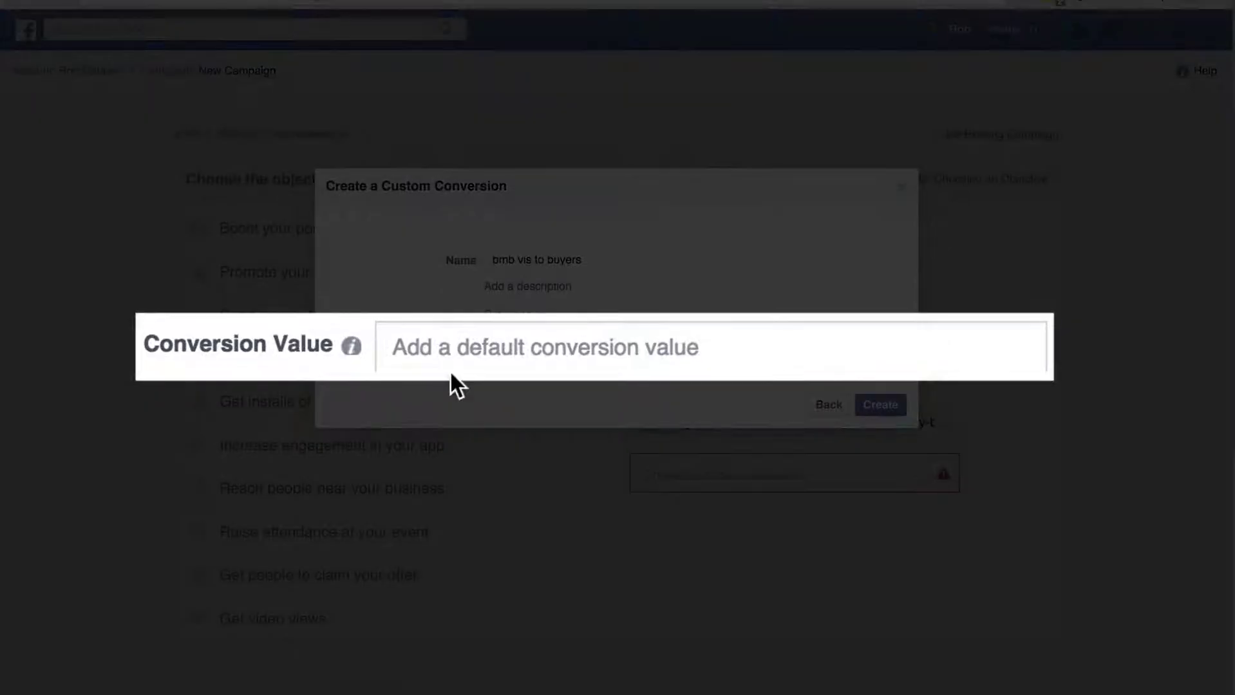
{"action": "left_click", "coordinate": [457, 342]}
{"action": "type", "text": "27"}
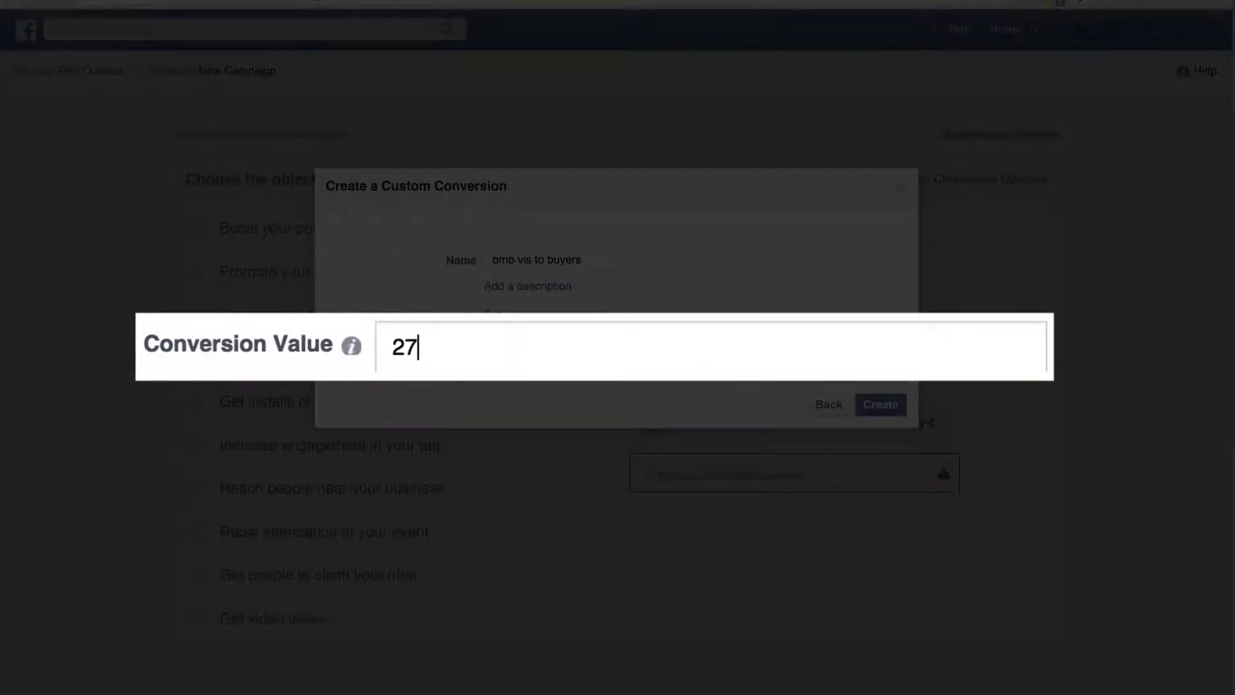
{"action": "left_click", "coordinate": [393, 314]}
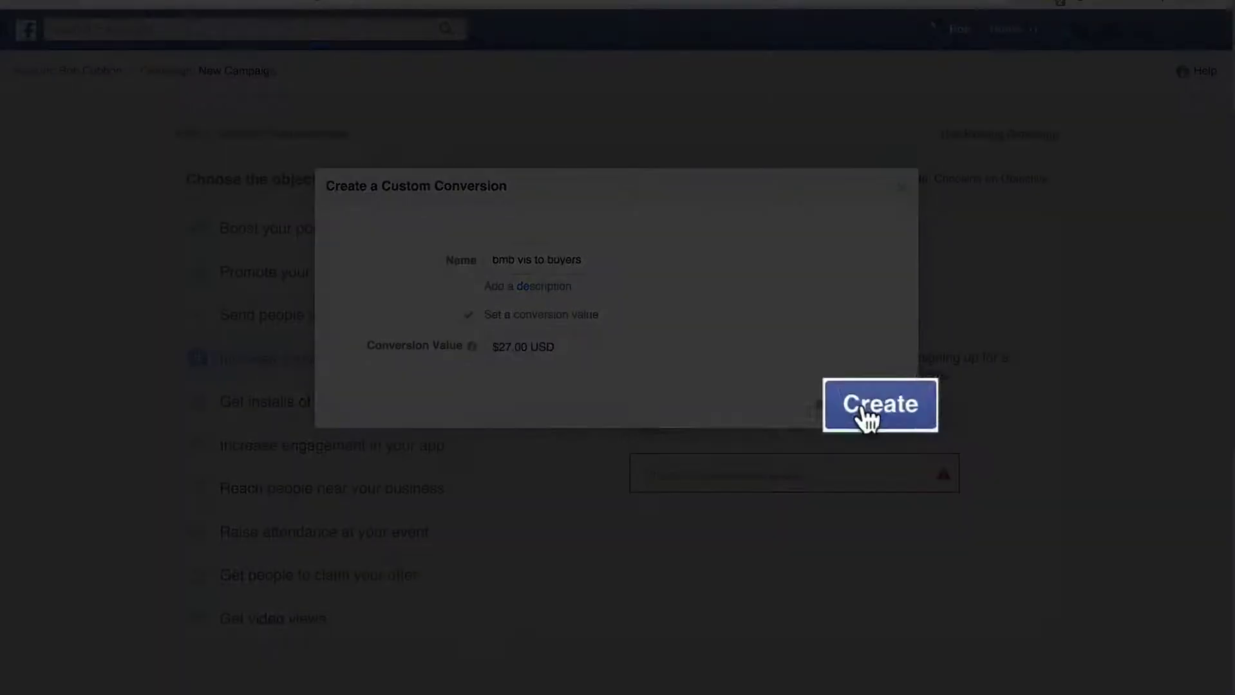
{"action": "left_click", "coordinate": [866, 404]}
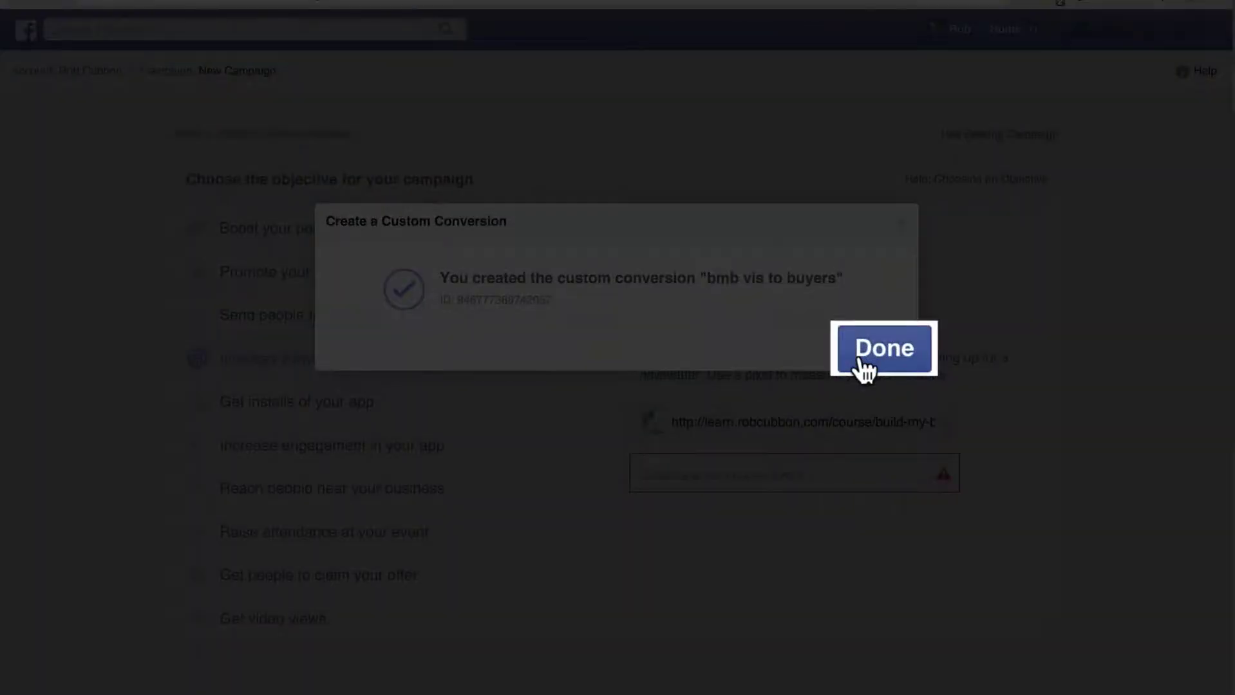
{"action": "left_click", "coordinate": [863, 370]}
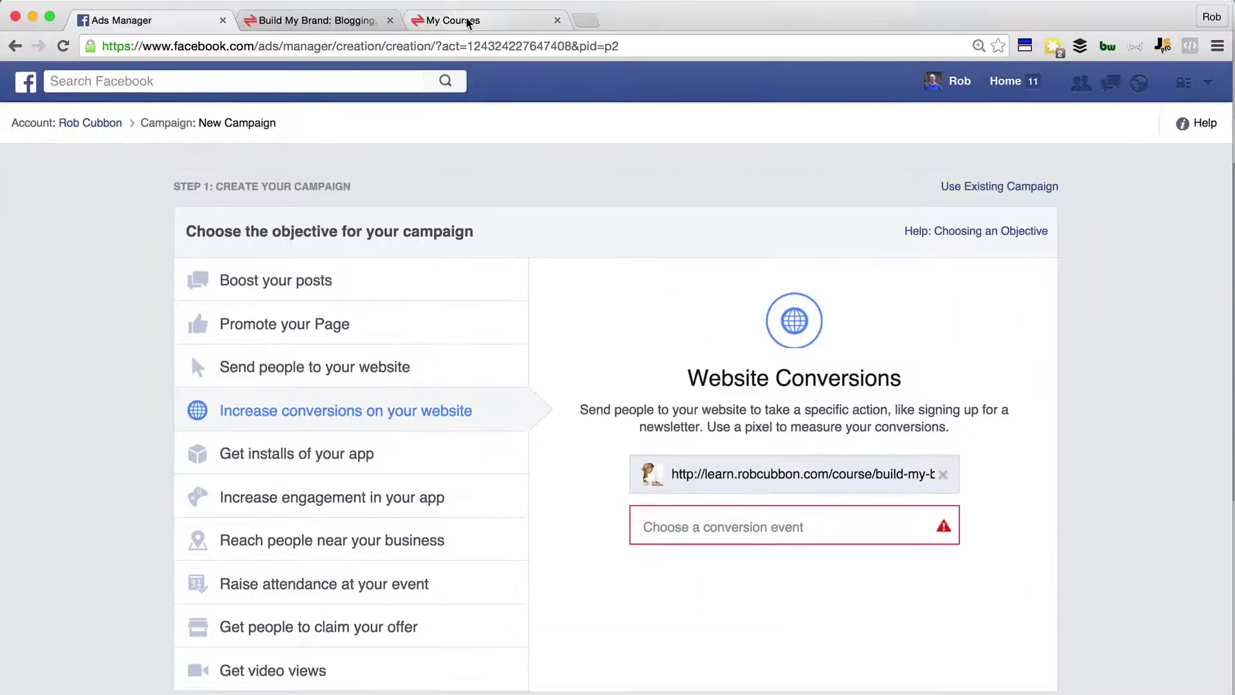
- Reload the FBbmb members page, pick bmb vis to buyers, then reload the campaign setup
{"action": "left_click", "coordinate": [464, 20]}
{"action": "key", "text": "Return"}
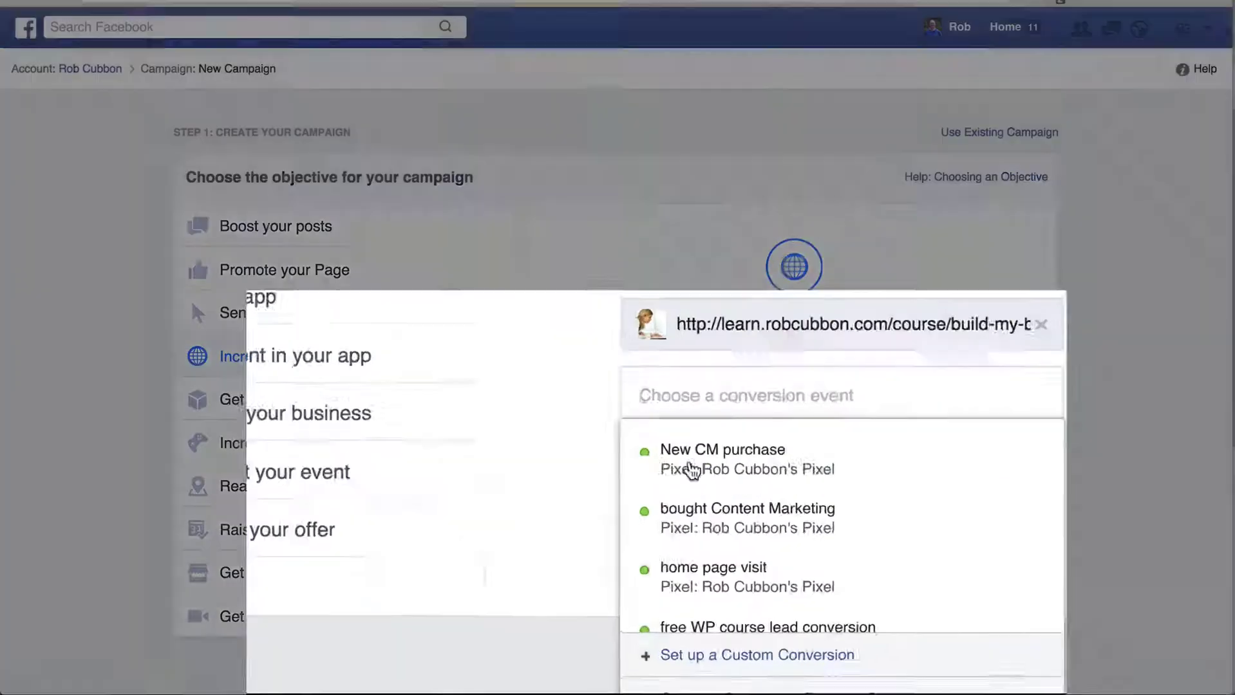
{"action": "mouse_move", "coordinate": [722, 567]}
{"action": "scroll", "coordinate": [765, 476], "scroll_direction": "down", "scroll_amount": 5}
{"action": "scroll", "coordinate": [765, 476], "scroll_direction": "down", "scroll_amount": 4}
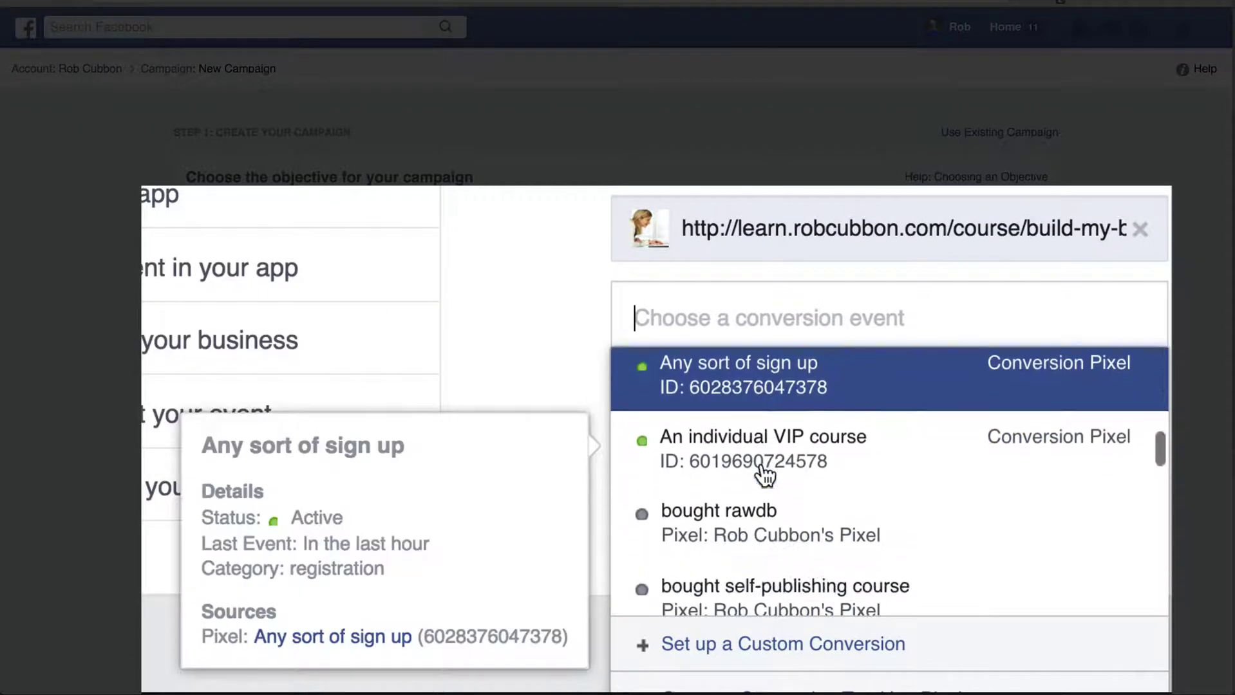
{"action": "scroll", "coordinate": [765, 476], "scroll_direction": "down", "scroll_amount": 6}
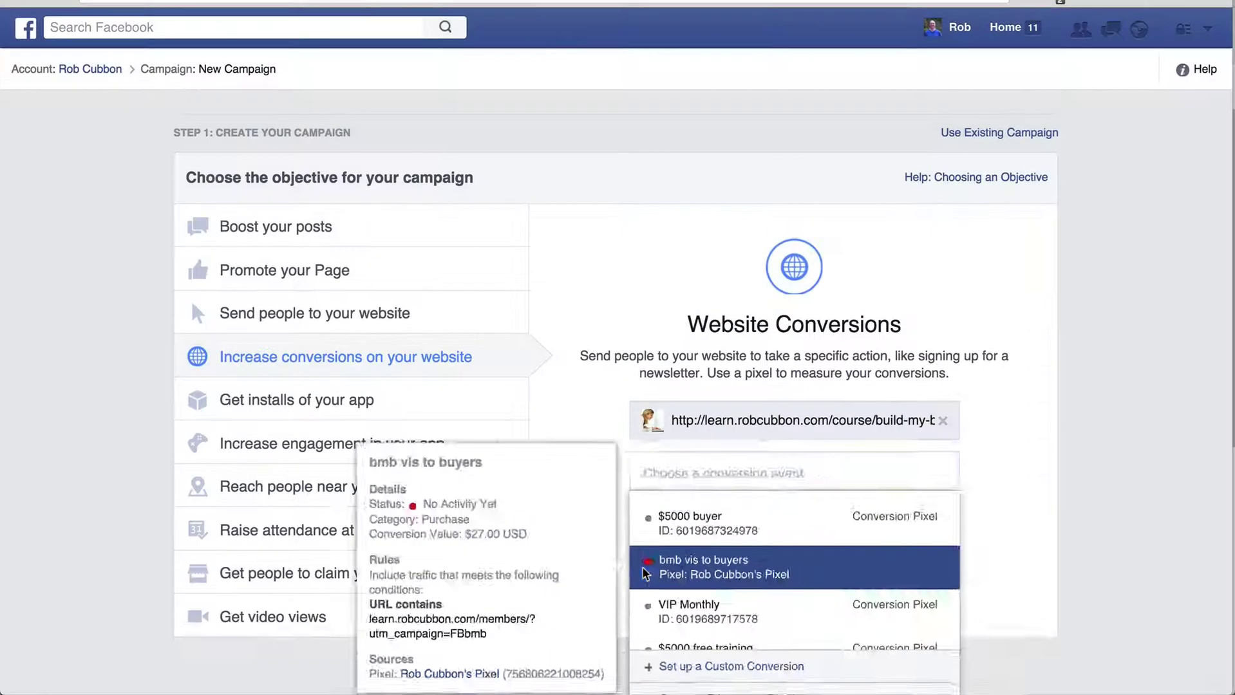
{"action": "left_click", "coordinate": [638, 489]}
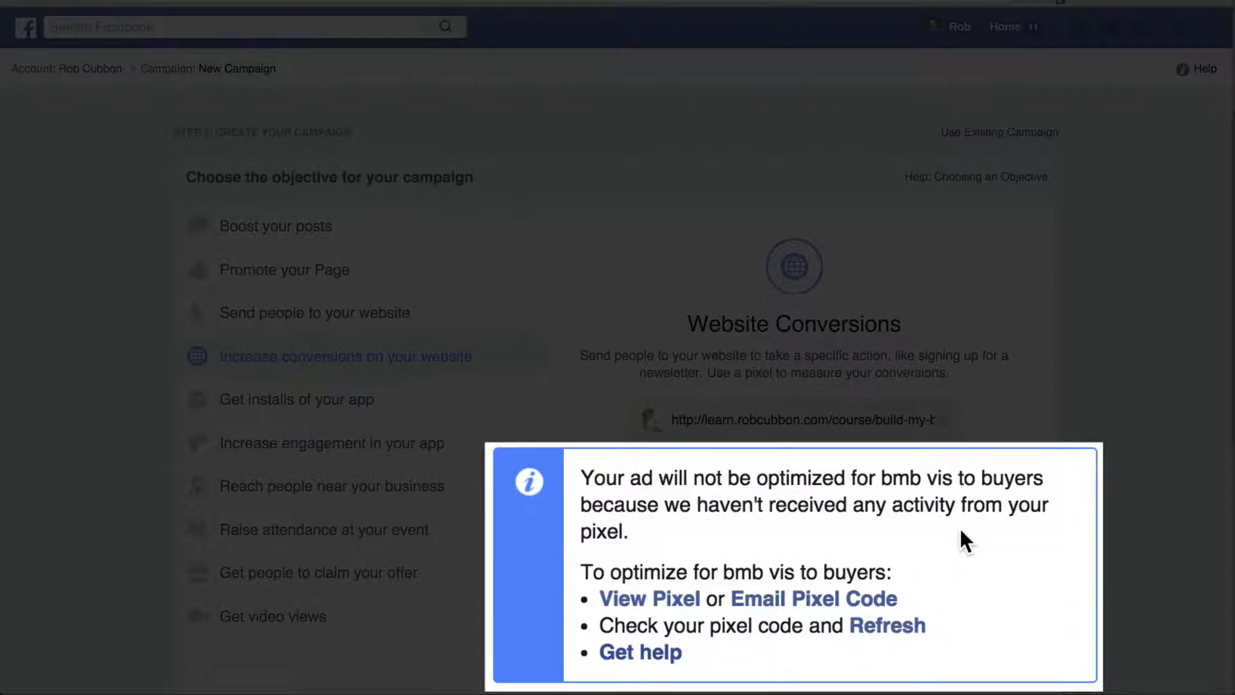
{"action": "key", "text": "super+r"}
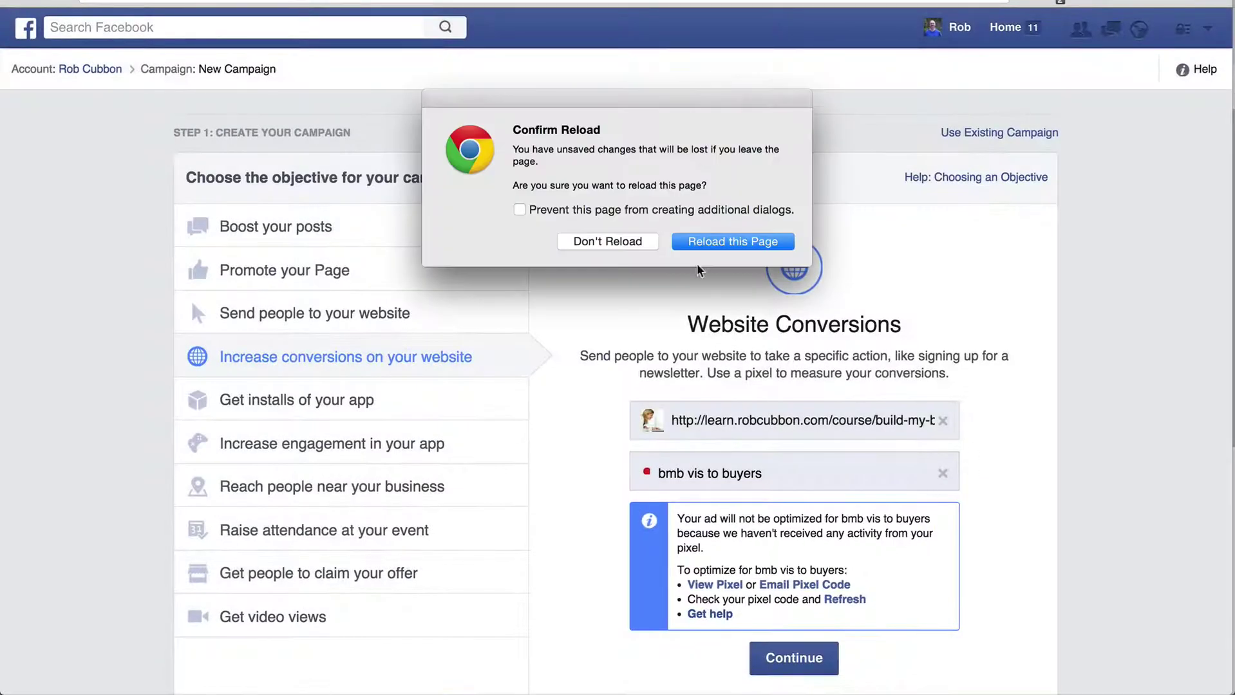
{"action": "left_click", "coordinate": [706, 242]}
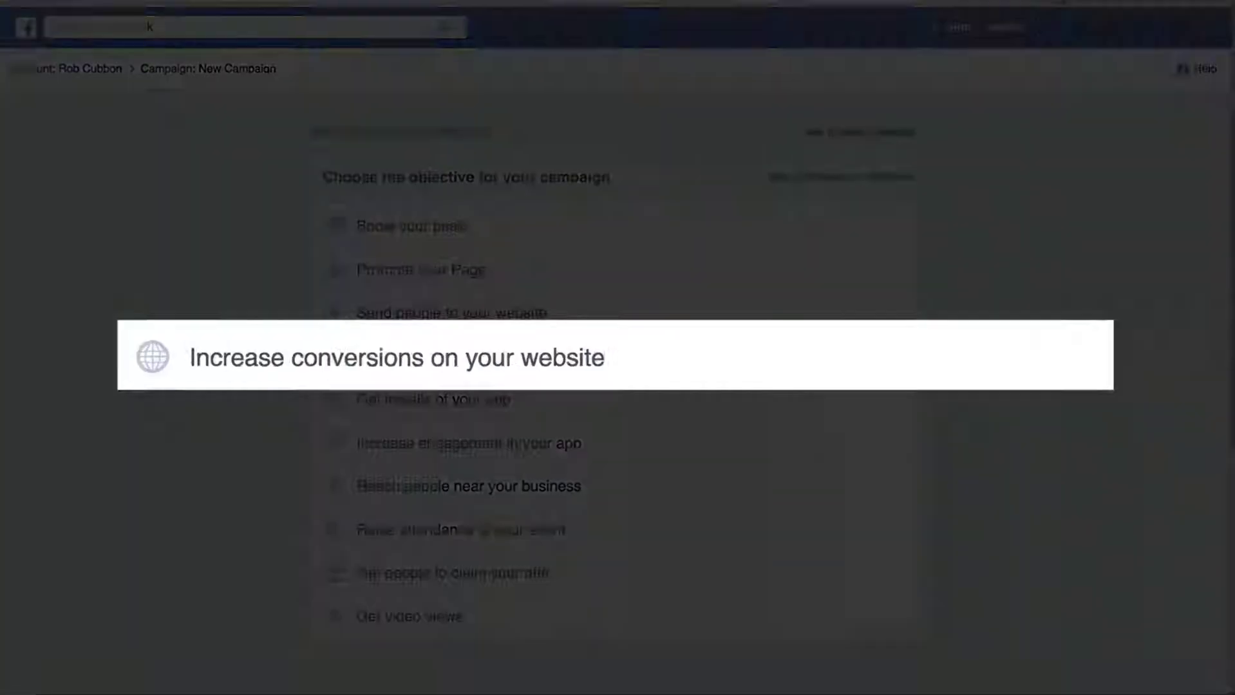
- Choose Website Conversions again and paste the Build My Brand course URL to promote
{"action": "left_click", "coordinate": [387, 368]}
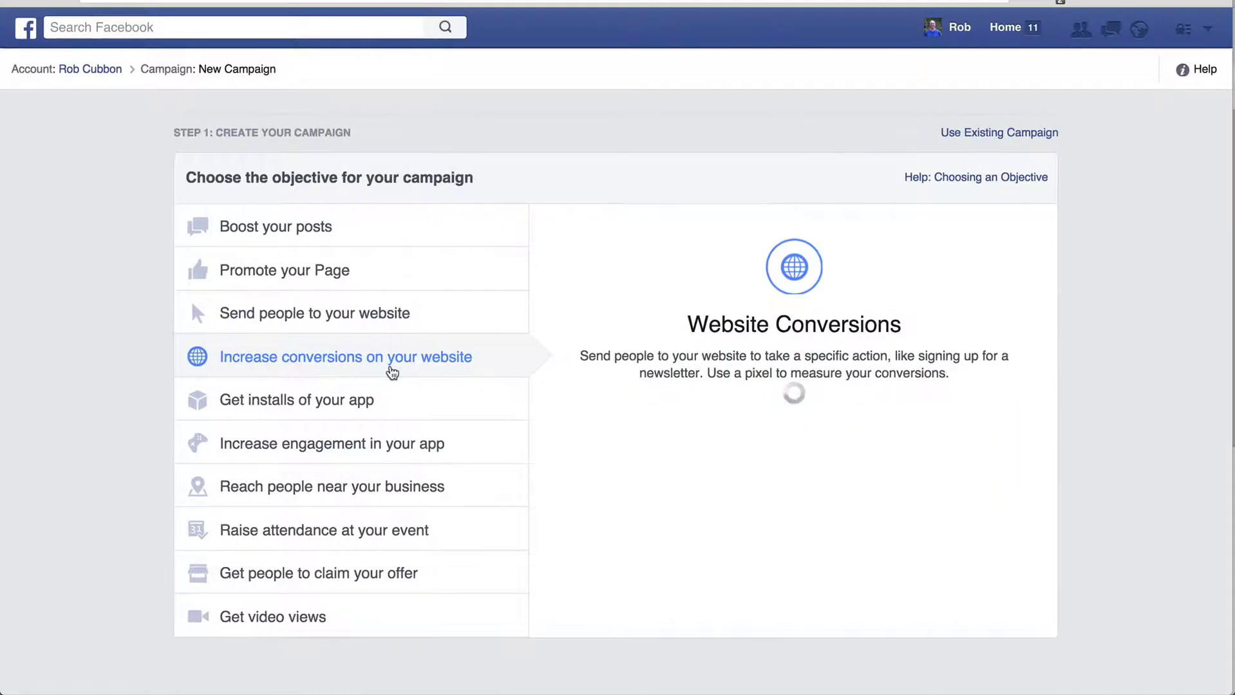
{"action": "left_click", "coordinate": [305, 21]}
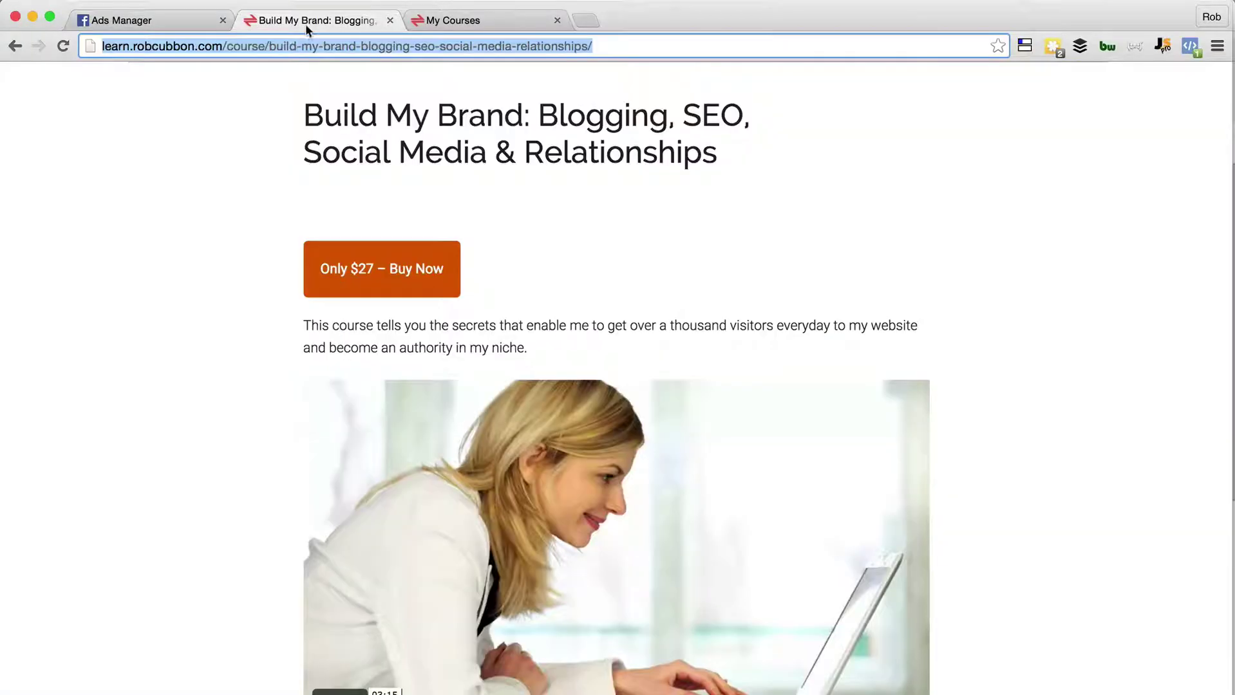
{"action": "left_click", "coordinate": [173, 18]}
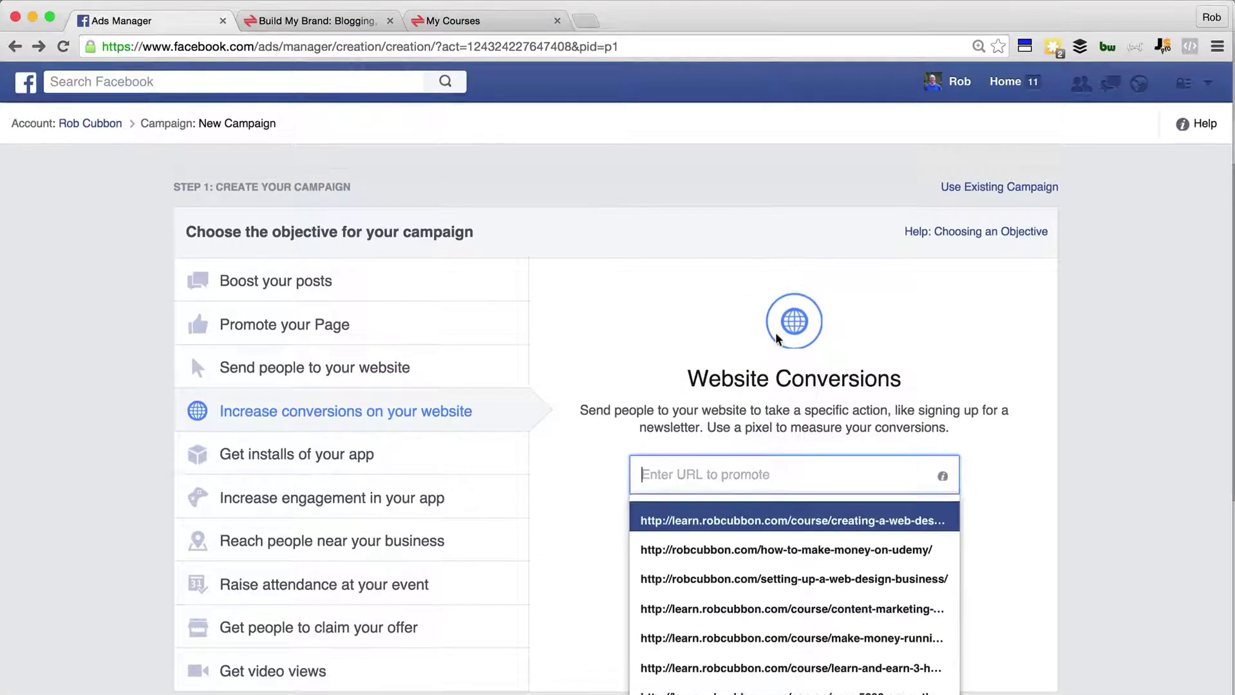
{"action": "type", "text": "http://learn.robcubbon.com/course/build-my-brand-blogging-seo-social-media-relationships/"}
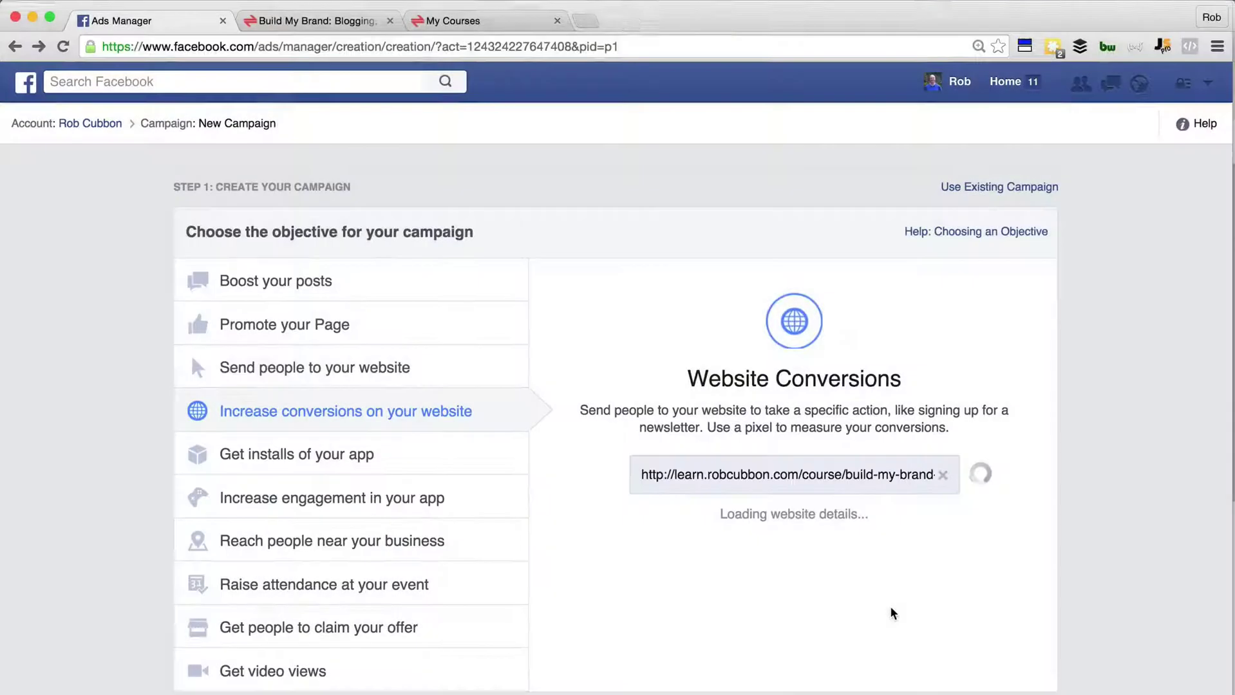
- Use bmb vis to buyers as the conversion event and rename the campaign 'bmb convert vis to buy'
{"action": "left_click", "coordinate": [812, 531]}
{"action": "scroll", "coordinate": [827, 622], "scroll_direction": "down", "scroll_amount": 3}
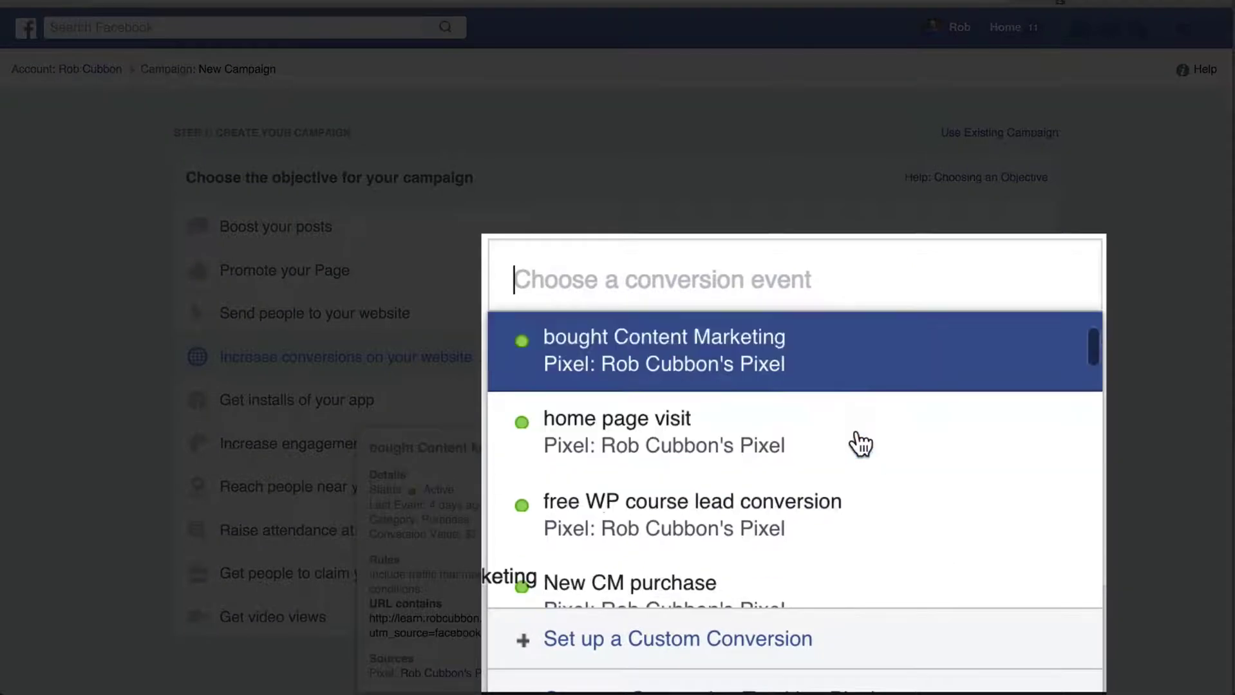
{"action": "scroll", "coordinate": [860, 443], "scroll_direction": "down", "scroll_amount": 5}
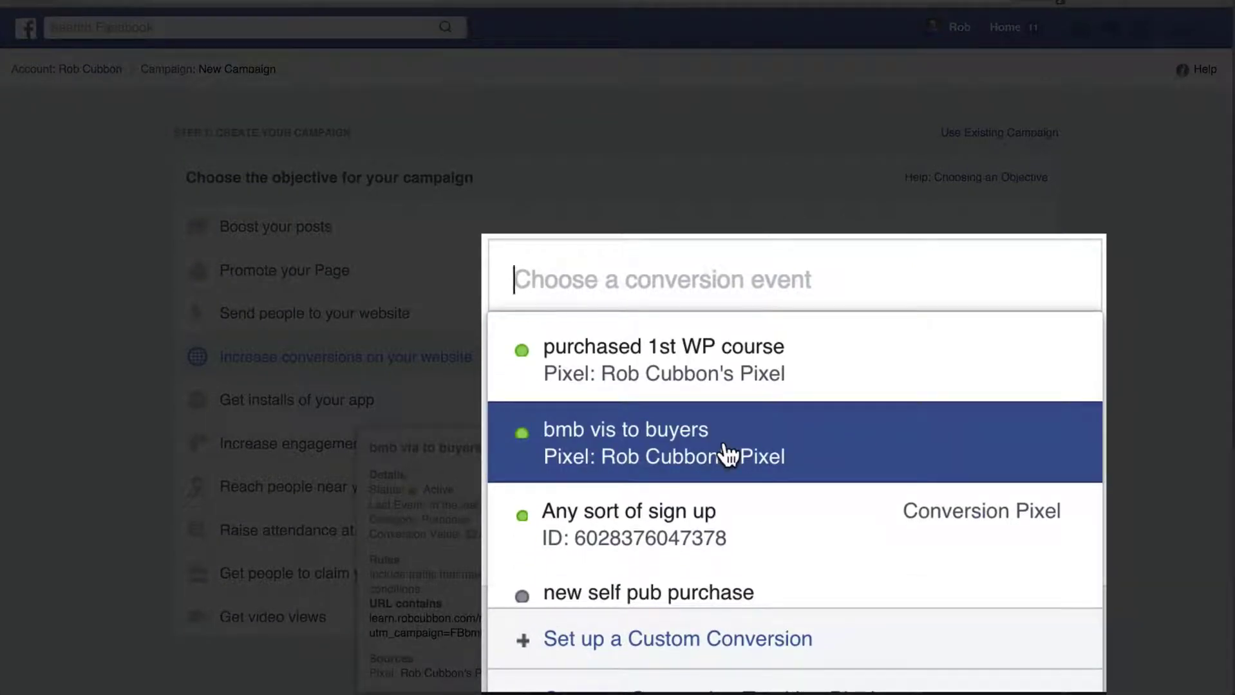
{"action": "left_click", "coordinate": [805, 444]}
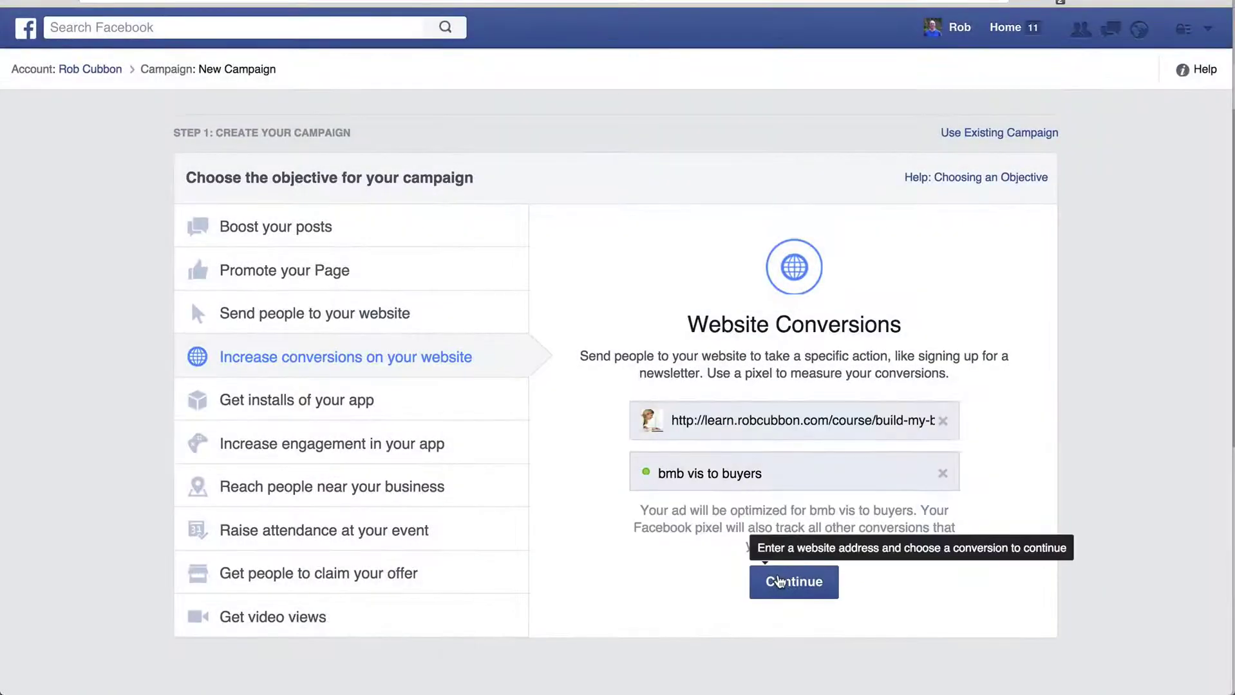
{"action": "left_click", "coordinate": [779, 582]}
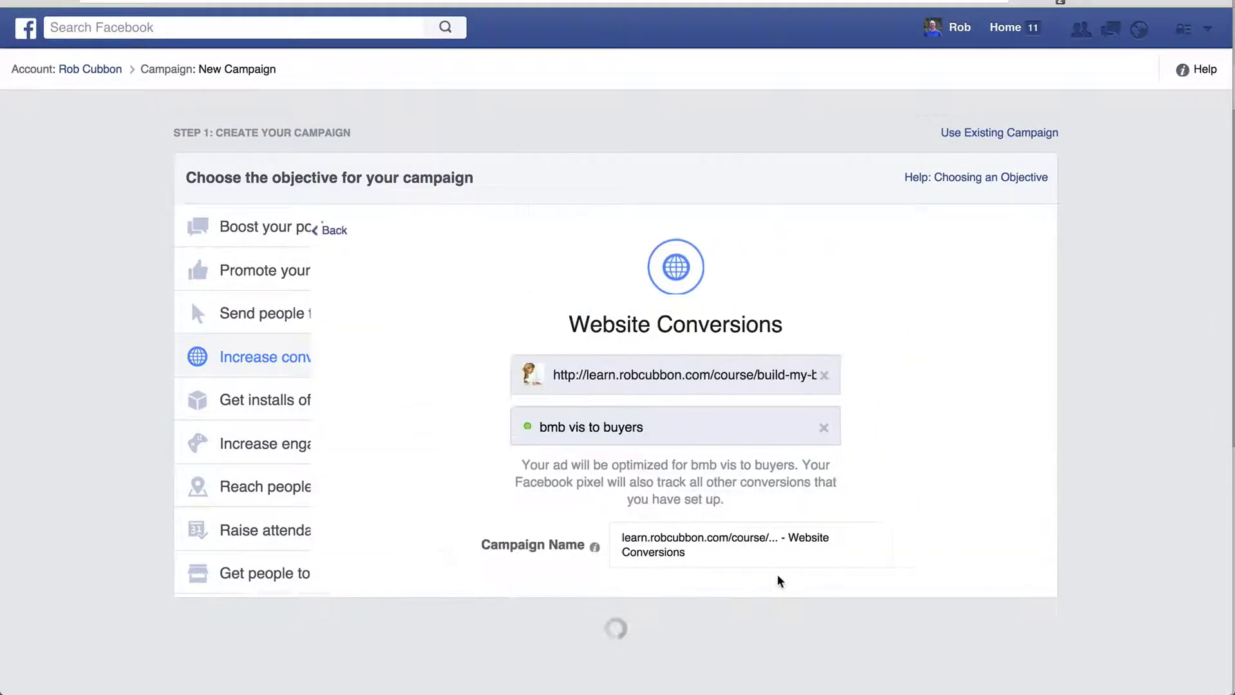
{"action": "double_click", "coordinate": [658, 547]}
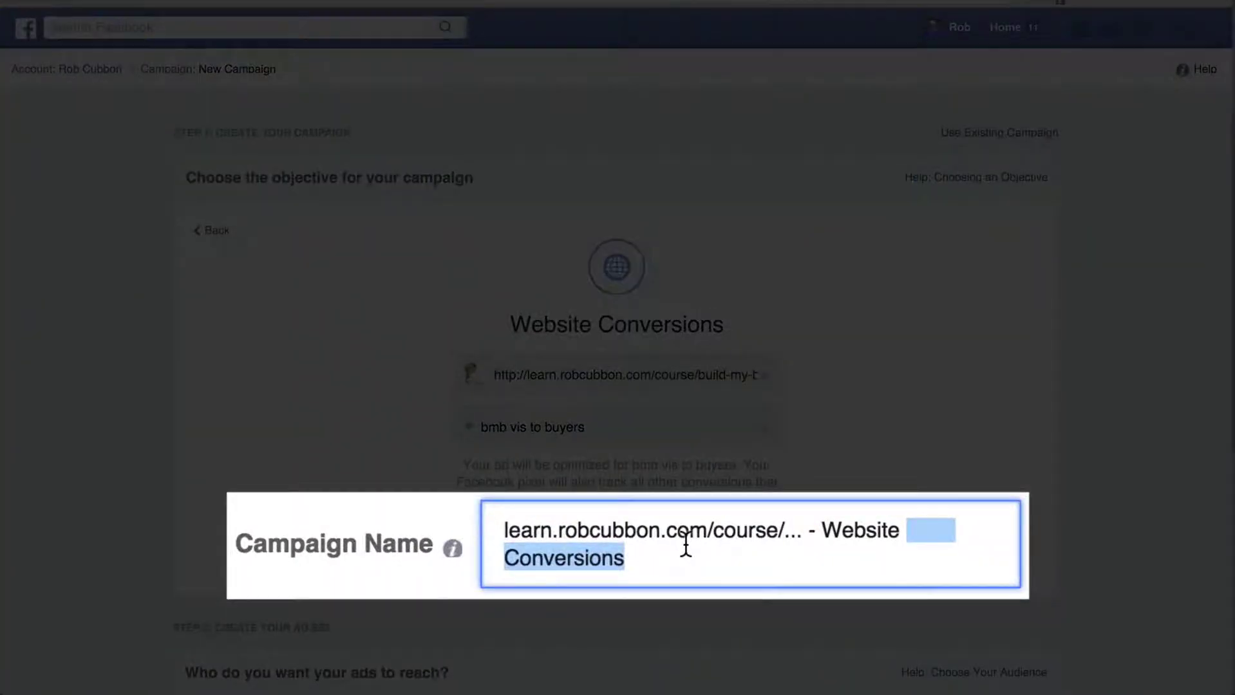
{"action": "left_click", "coordinate": [533, 529], "text": "shift"}
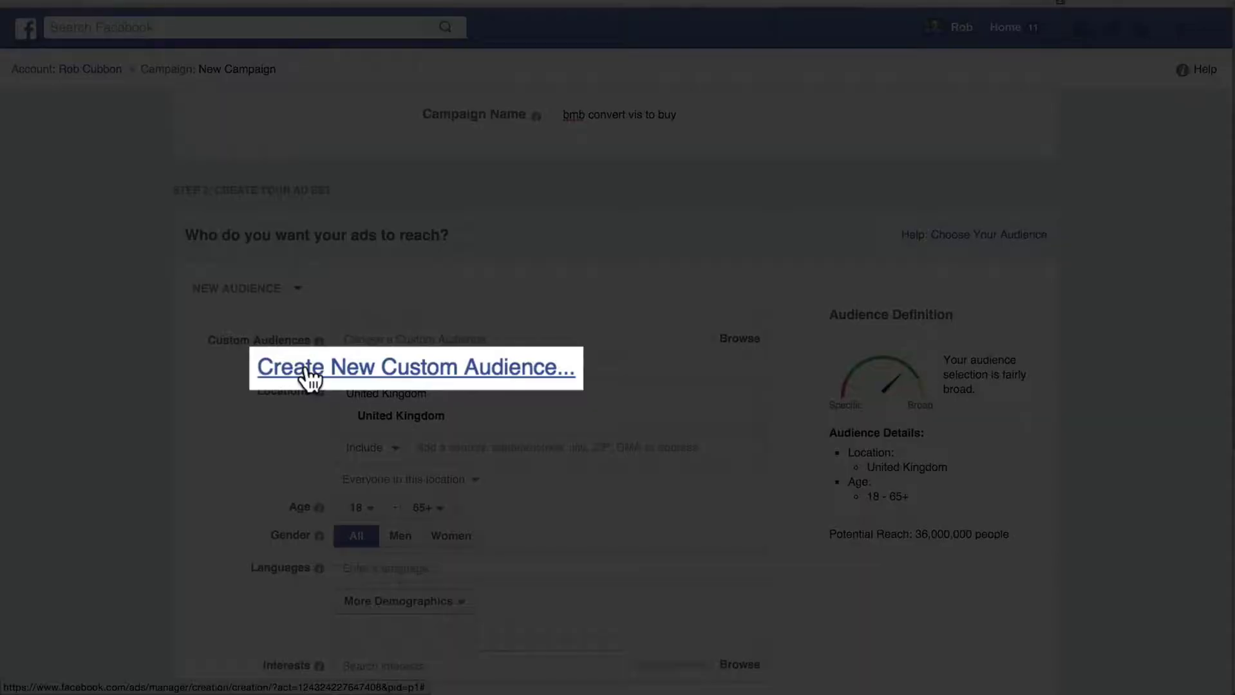
- Start a Website Traffic custom audience of people visiting specific pages but not others
{"action": "left_click", "coordinate": [361, 368]}
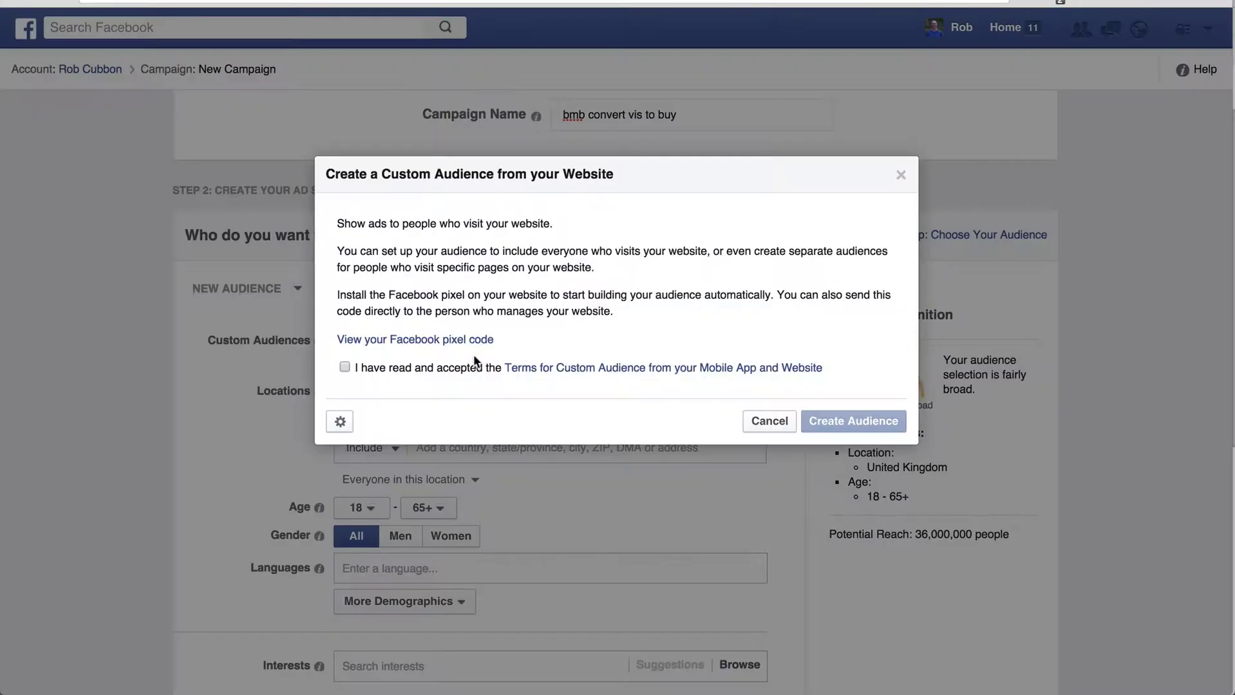
{"action": "left_click", "coordinate": [342, 444]}
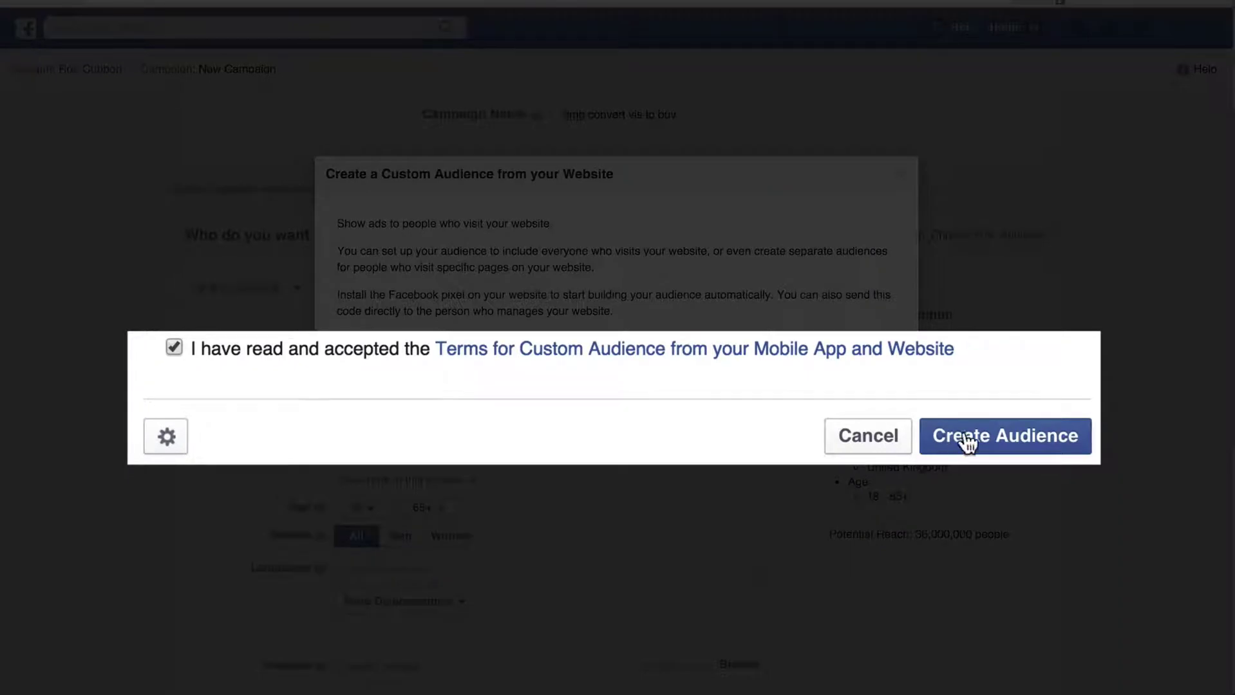
{"action": "left_click", "coordinate": [967, 443]}
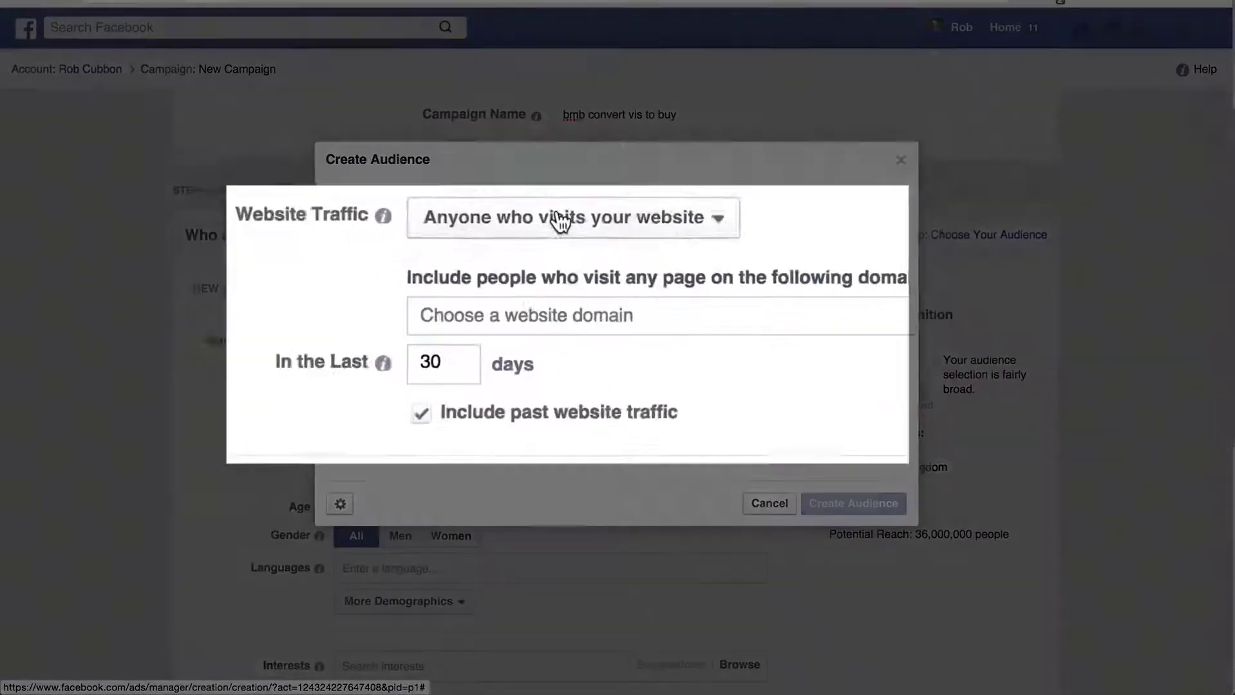
{"action": "left_click", "coordinate": [563, 260]}
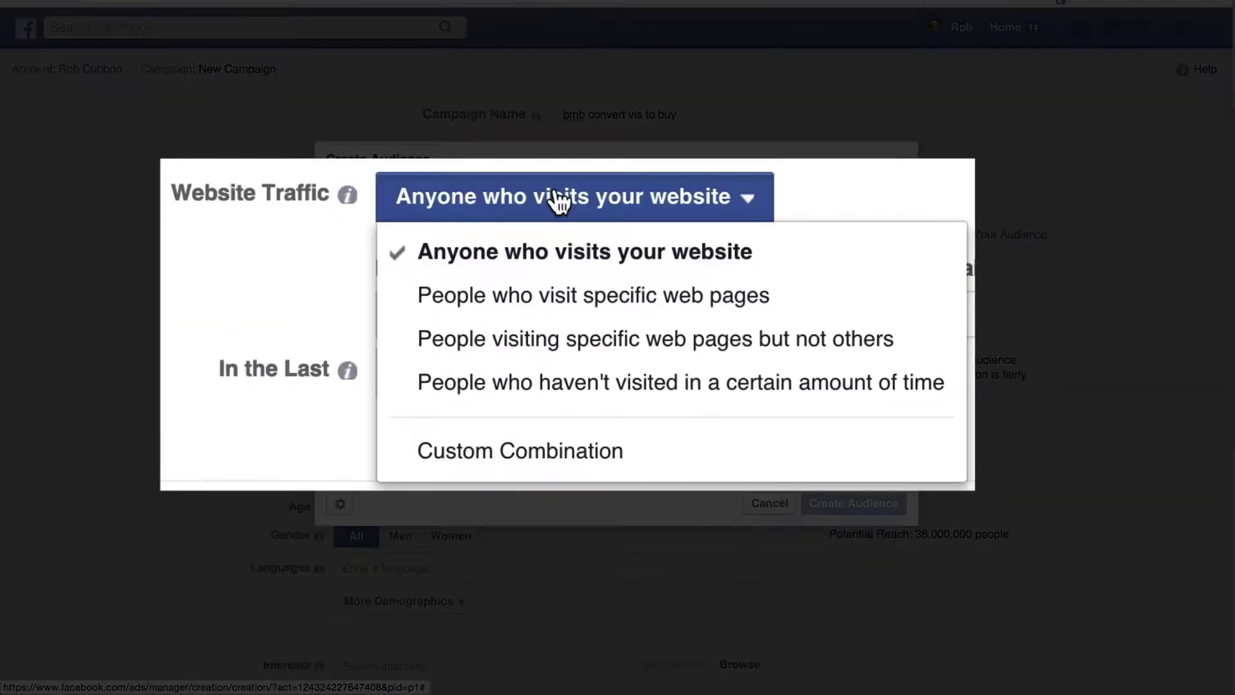
{"action": "left_click", "coordinate": [559, 350]}
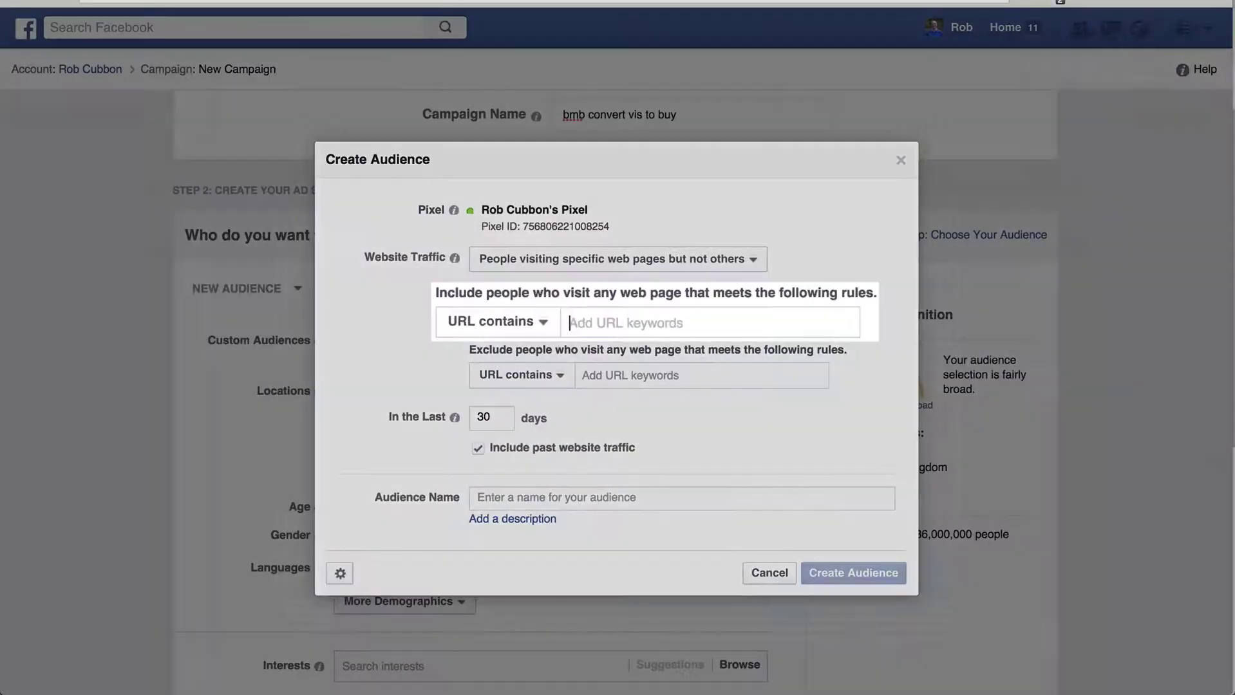
- Include the sales page, exclude the members page, and create audience 'bmb visited salespage but didnt buy'
{"action": "type", "text": "http://learn.robcubbon.com/course/build-my-brand-blogging-seo-social-media-relationships"}
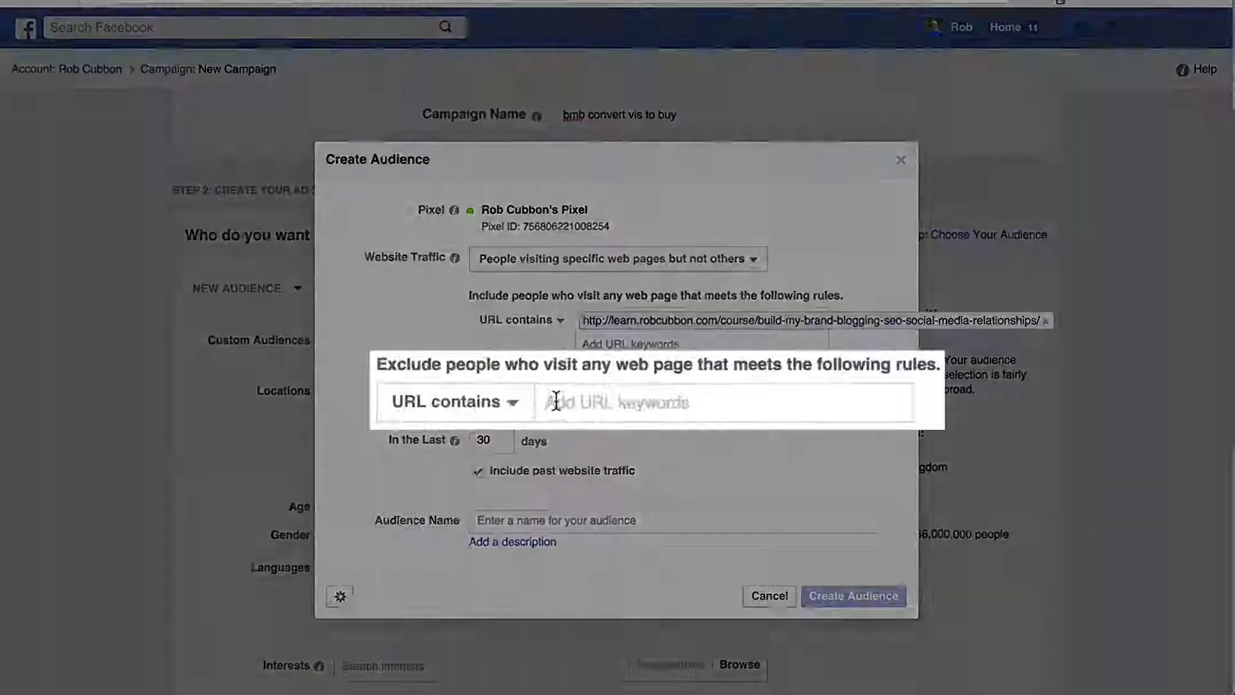
{"action": "type", "text": "http://learn.robcubbon.com/members/?utm_campaign=FBbmb"}
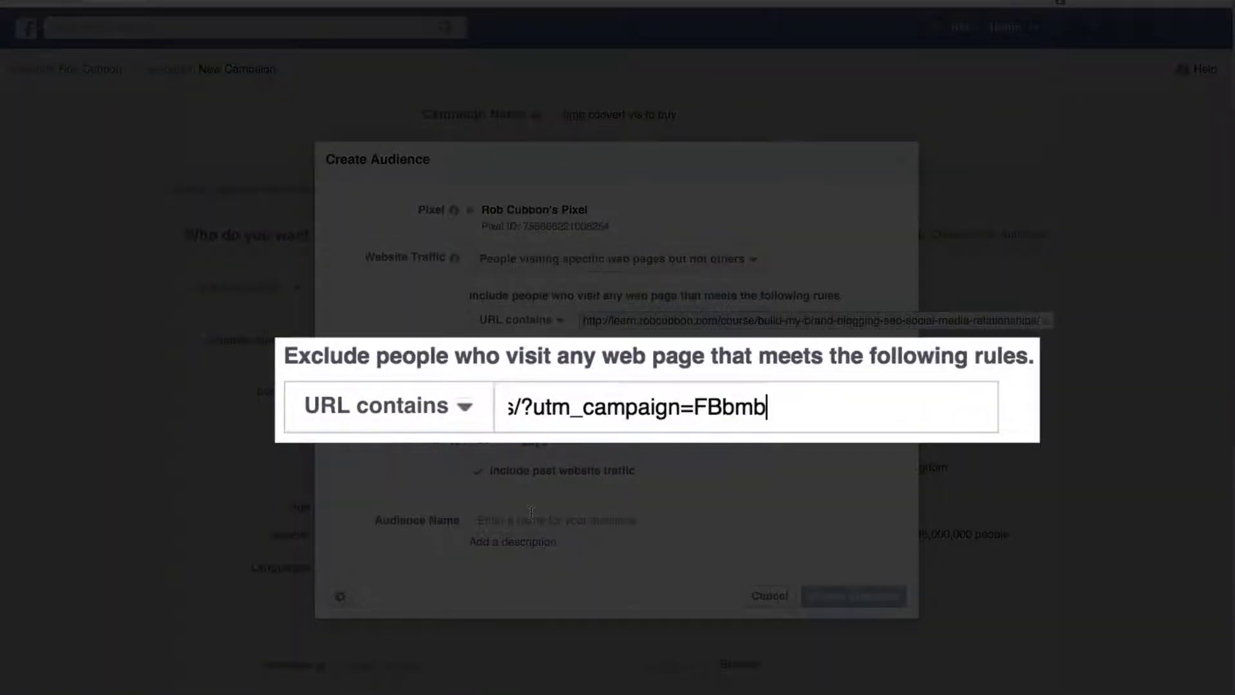
{"action": "left_click", "coordinate": [531, 541]}
{"action": "type", "text": "bmb visited salespage "}
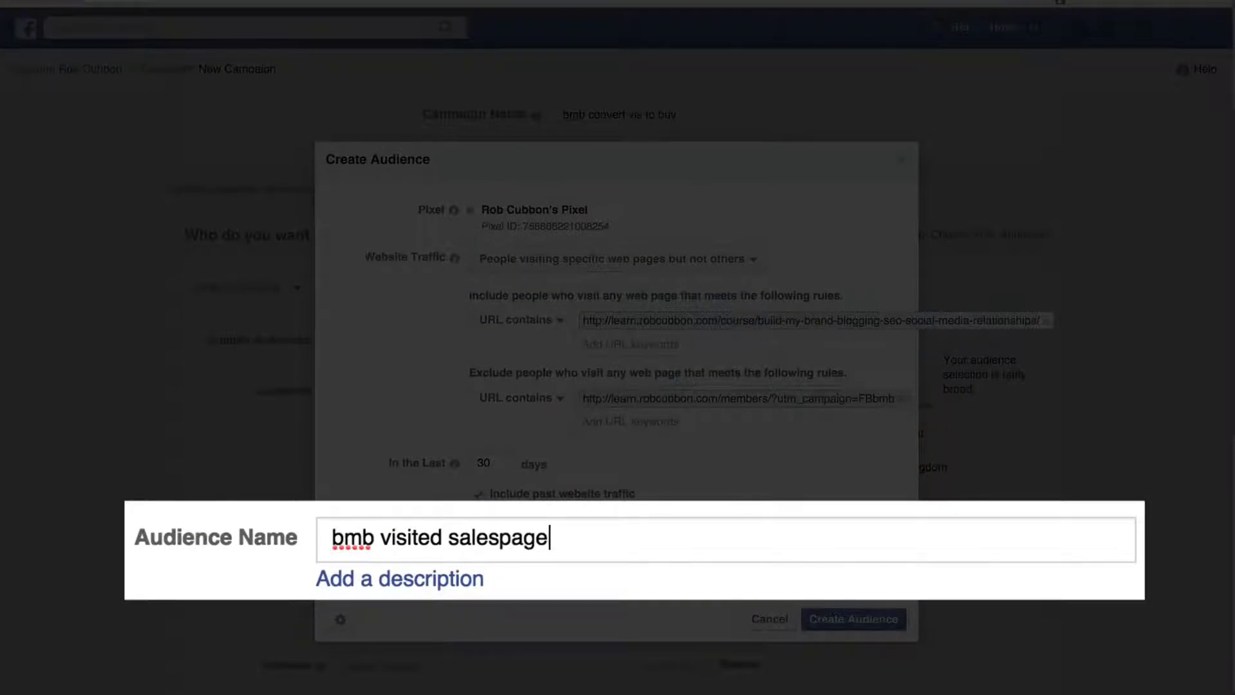
{"action": "type", "text": "bugt di"}
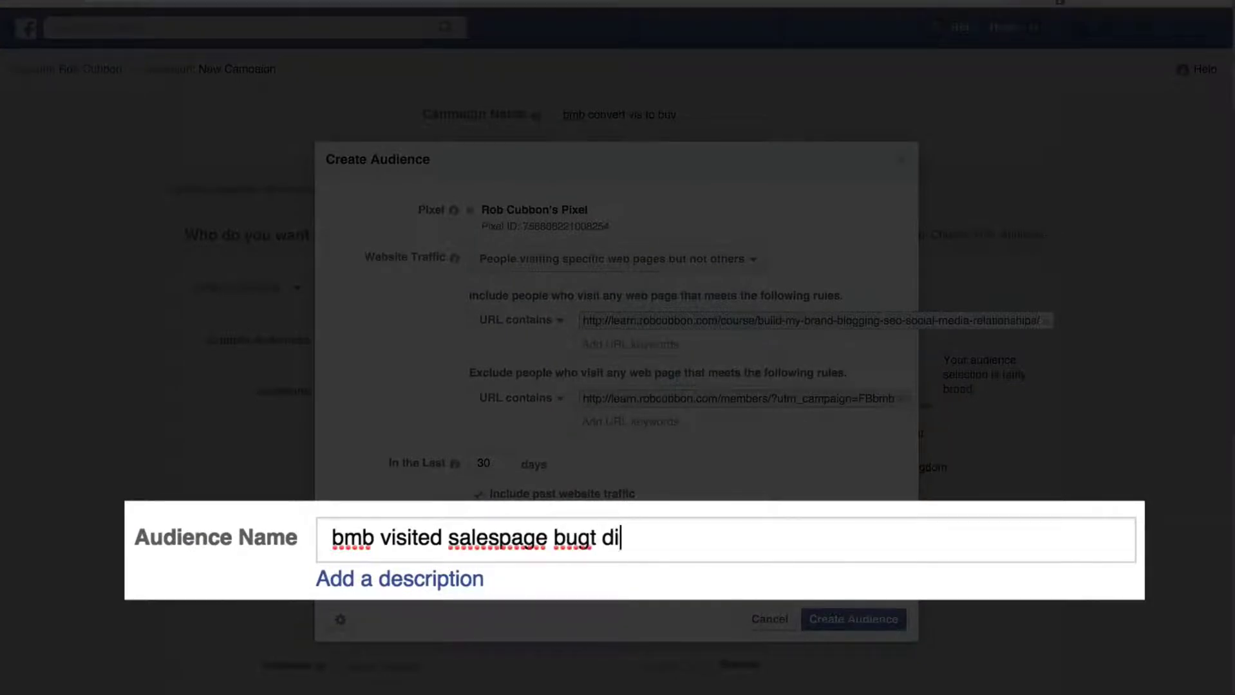
{"action": "type", "text": "dnt buy"}
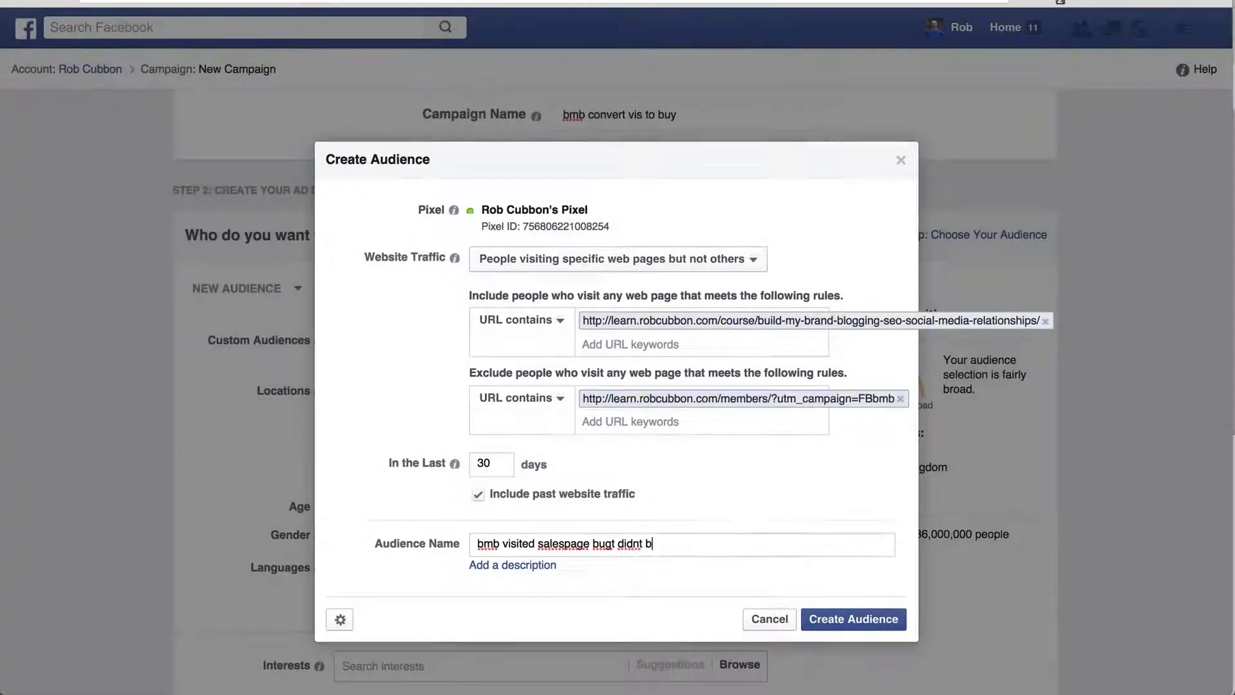
{"action": "left_click", "coordinate": [833, 622]}
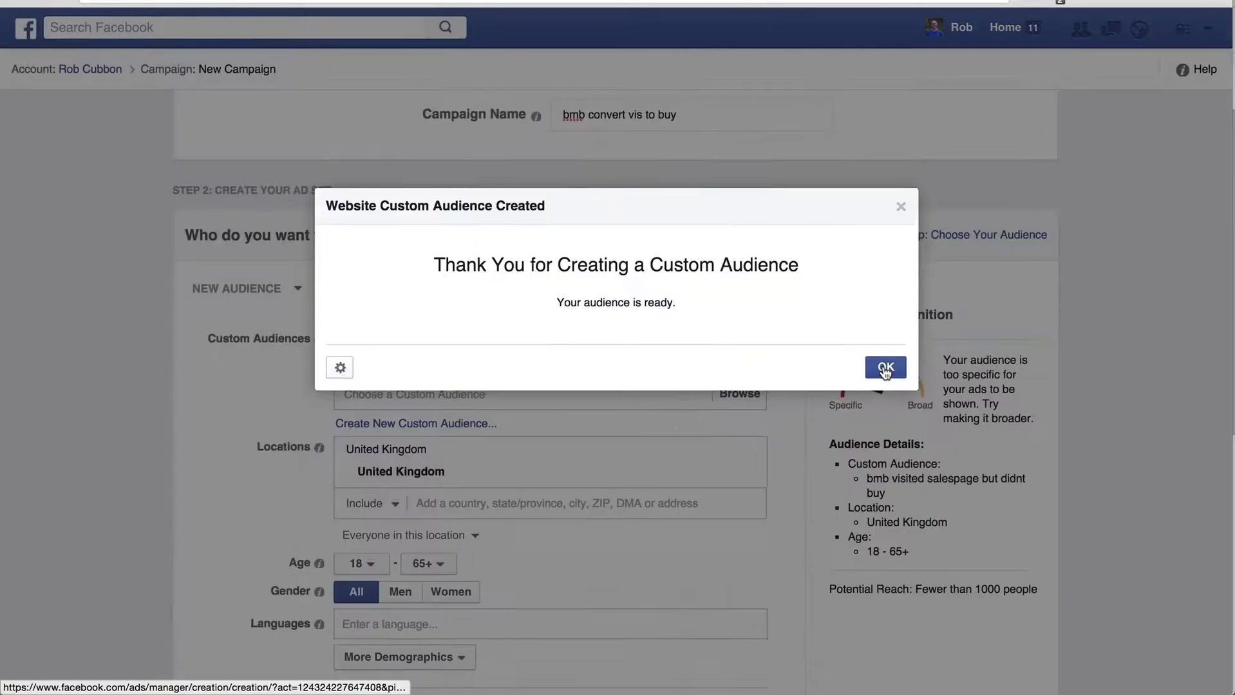
- Remove United Kingdom from the audience locations
{"action": "left_click", "coordinate": [885, 367]}
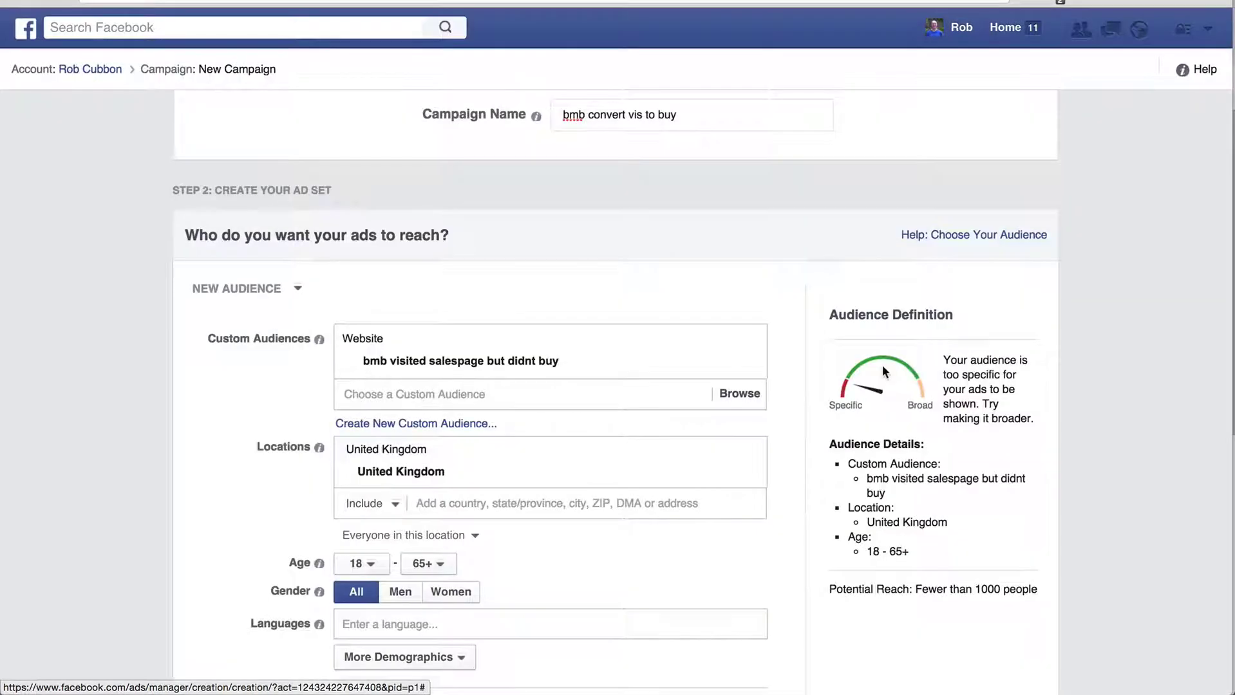
{"action": "scroll", "coordinate": [103, 410], "scroll_direction": "down", "scroll_amount": 2}
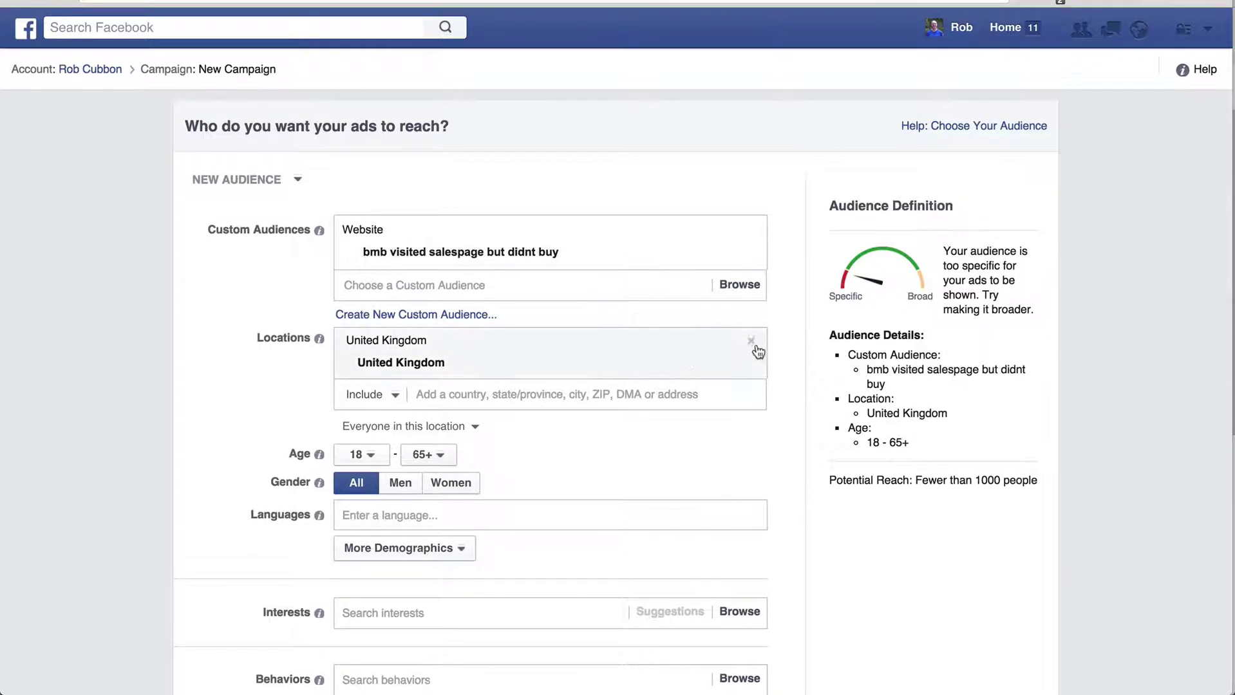
{"action": "left_click", "coordinate": [751, 342]}
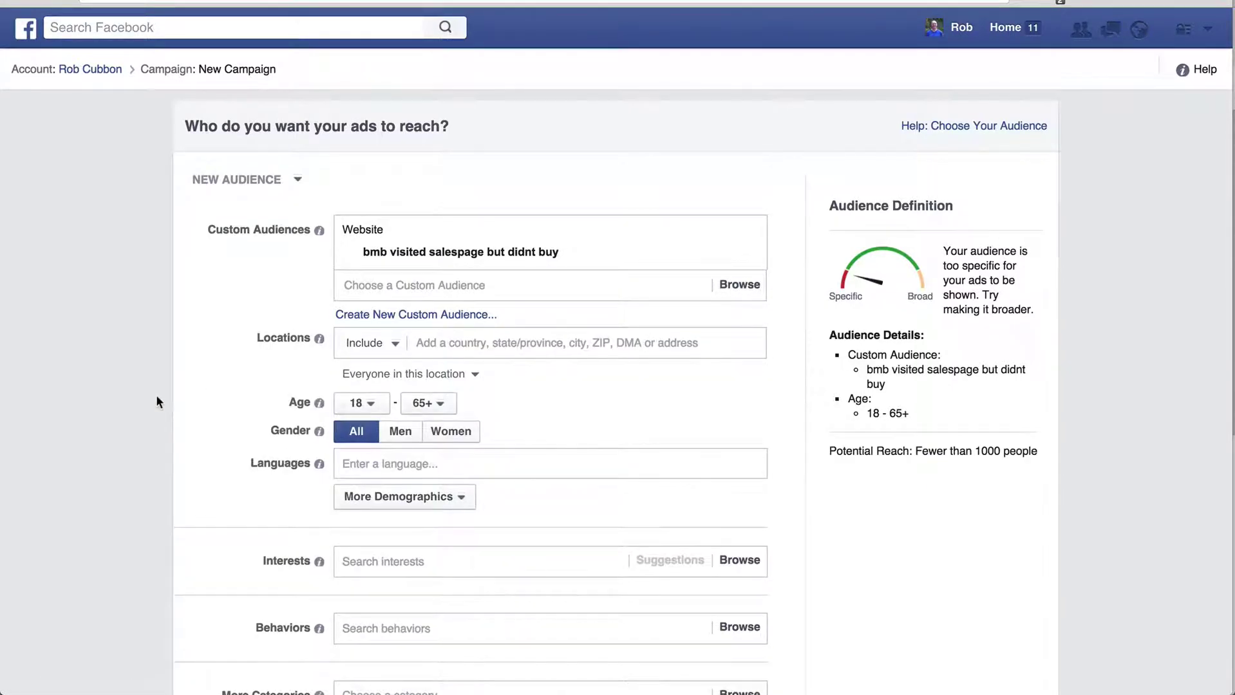
- Change the daily budget from $20.00 to $5.00
{"action": "scroll", "coordinate": [153, 387], "scroll_direction": "down", "scroll_amount": 7}
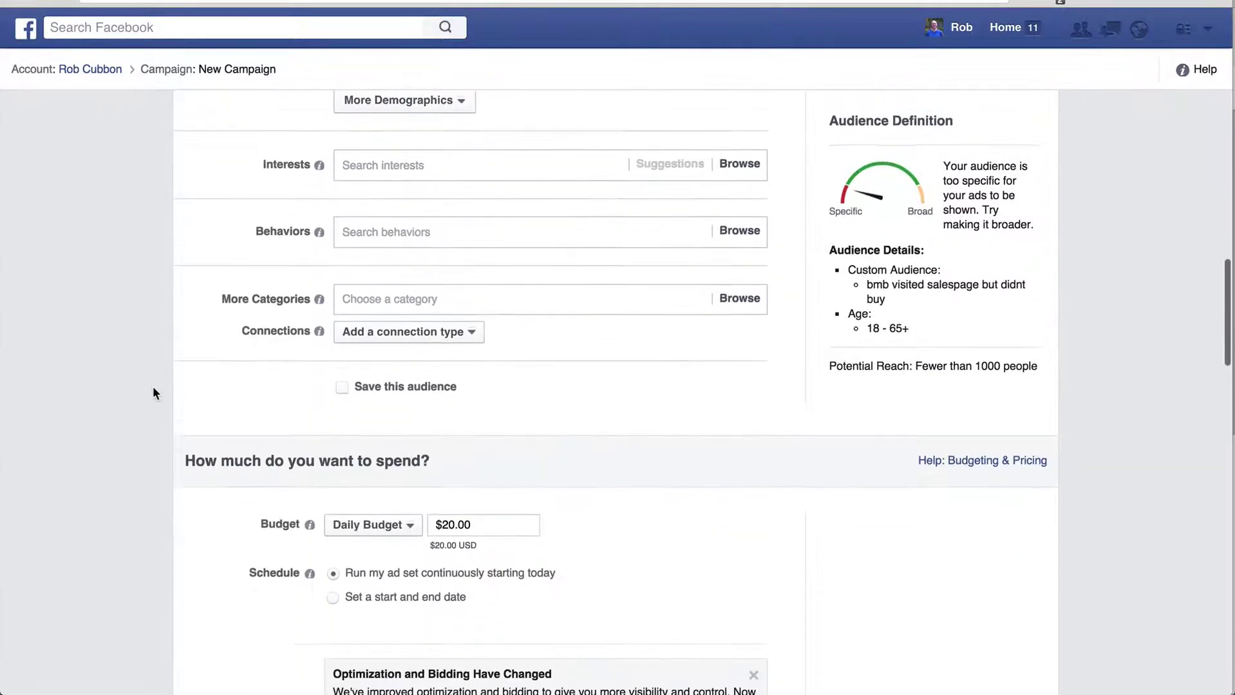
{"action": "scroll", "coordinate": [154, 393], "scroll_direction": "down", "scroll_amount": 4}
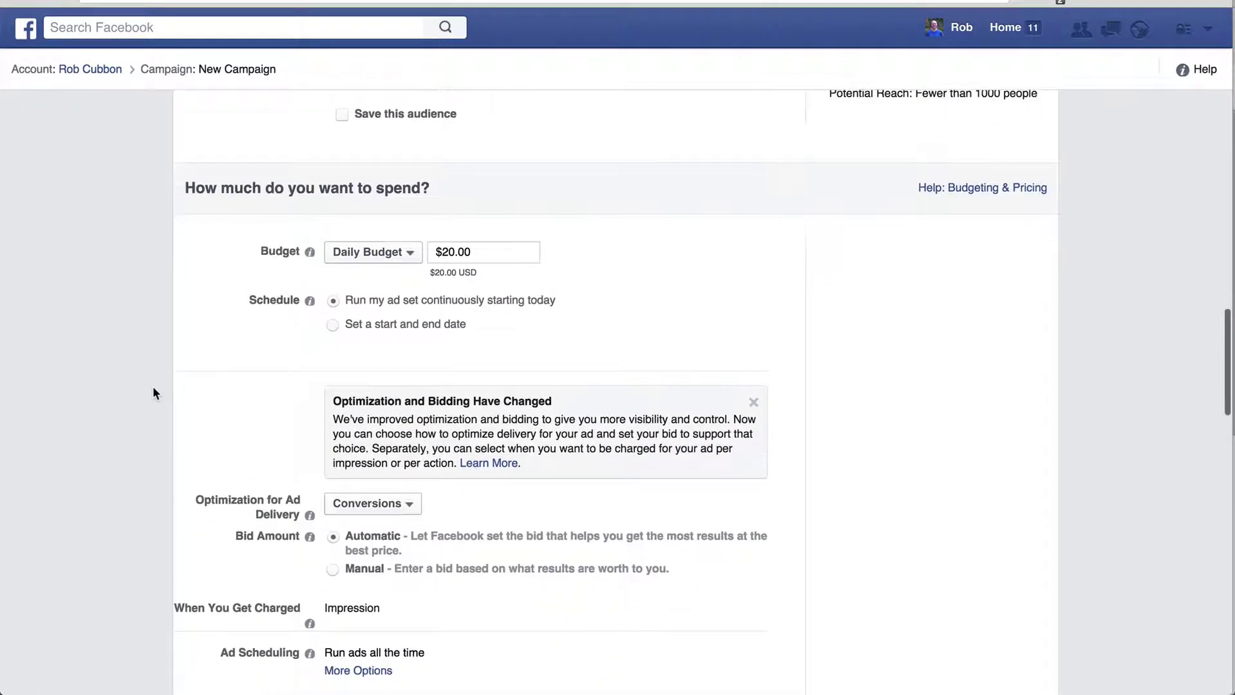
{"action": "scroll", "coordinate": [154, 389], "scroll_direction": "down", "scroll_amount": 1}
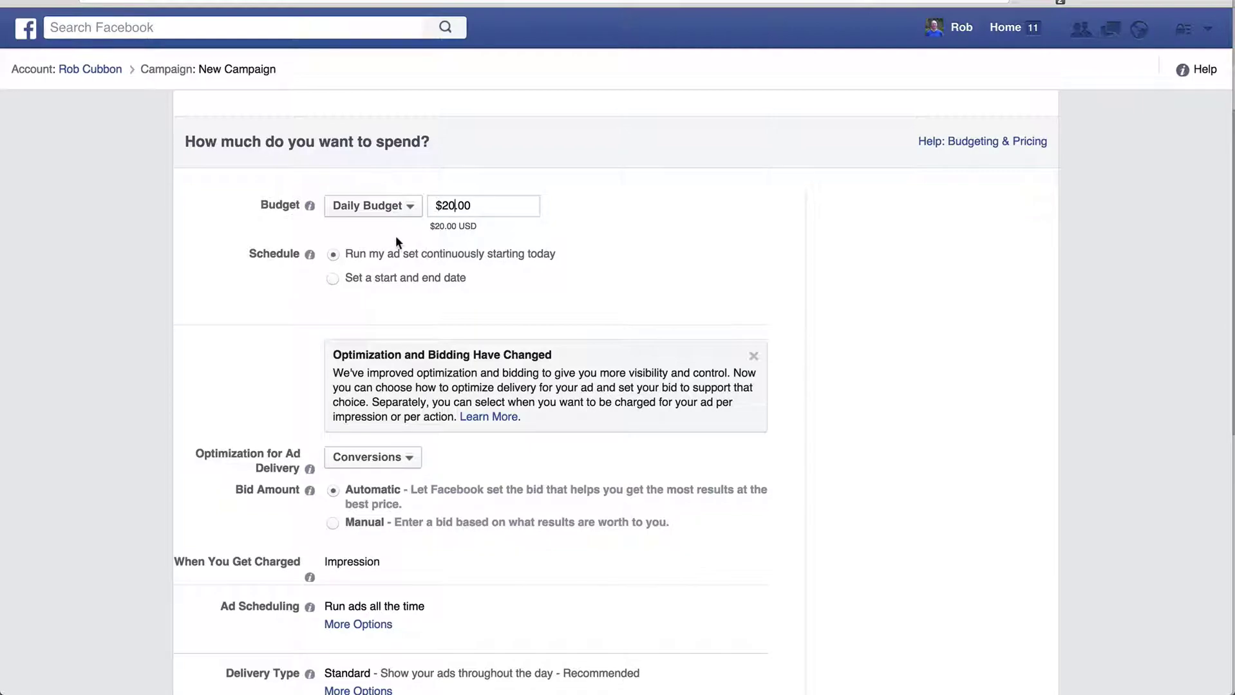
{"action": "key", "text": "BackSpace"}
{"action": "key", "text": "BackSpace"}
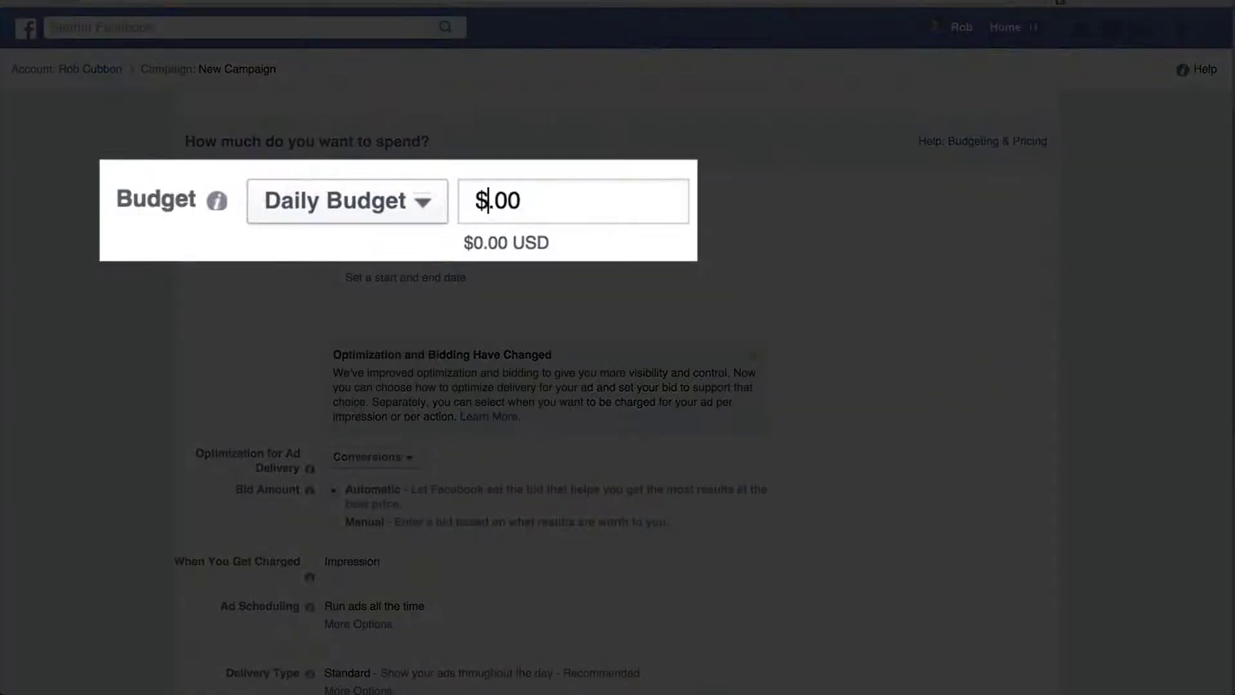
{"action": "type", "text": "5"}
{"action": "scroll", "coordinate": [44, 268], "scroll_direction": "down", "scroll_amount": 3}
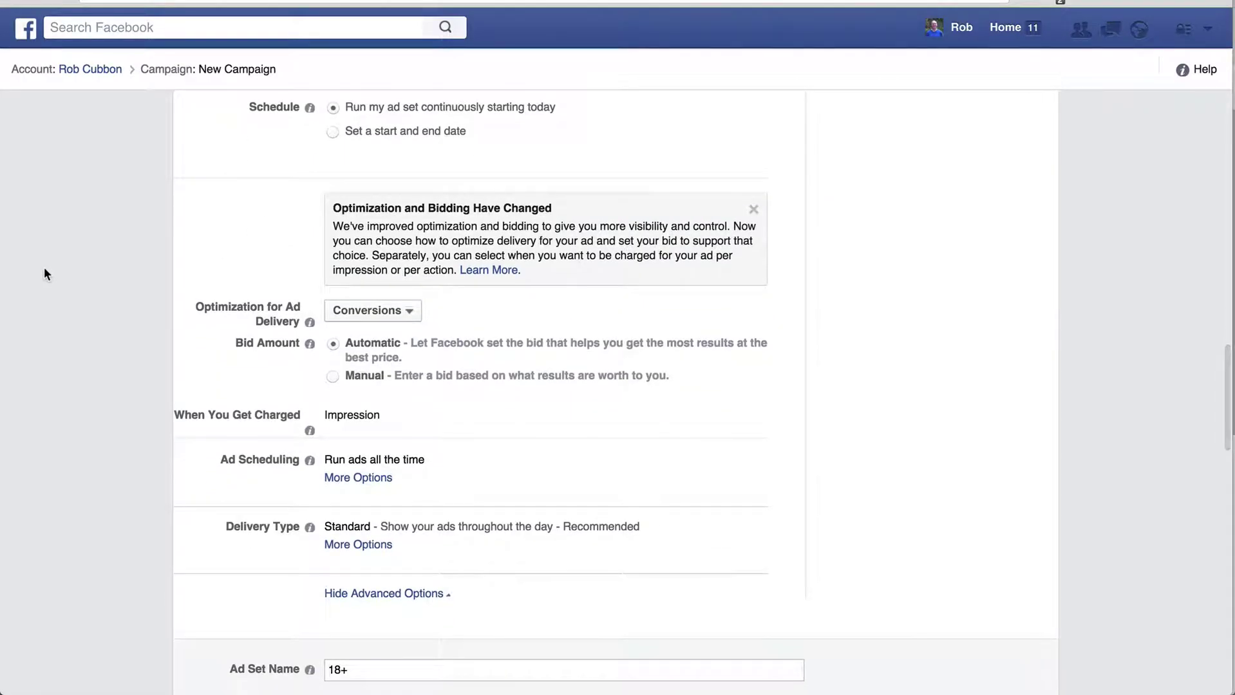
{"action": "scroll", "coordinate": [44, 269], "scroll_direction": "down", "scroll_amount": 5}
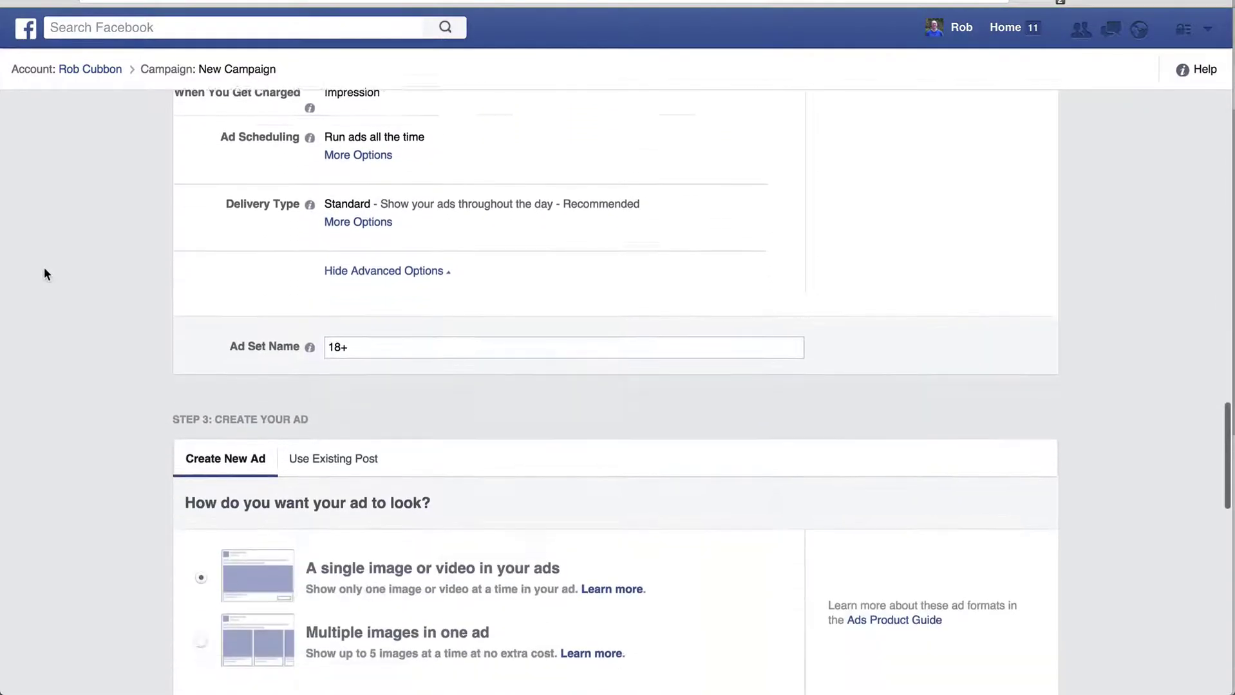
{"action": "scroll", "coordinate": [43, 267], "scroll_direction": "down", "scroll_amount": 2}
{"action": "scroll", "coordinate": [130, 255], "scroll_direction": "down", "scroll_amount": 4}
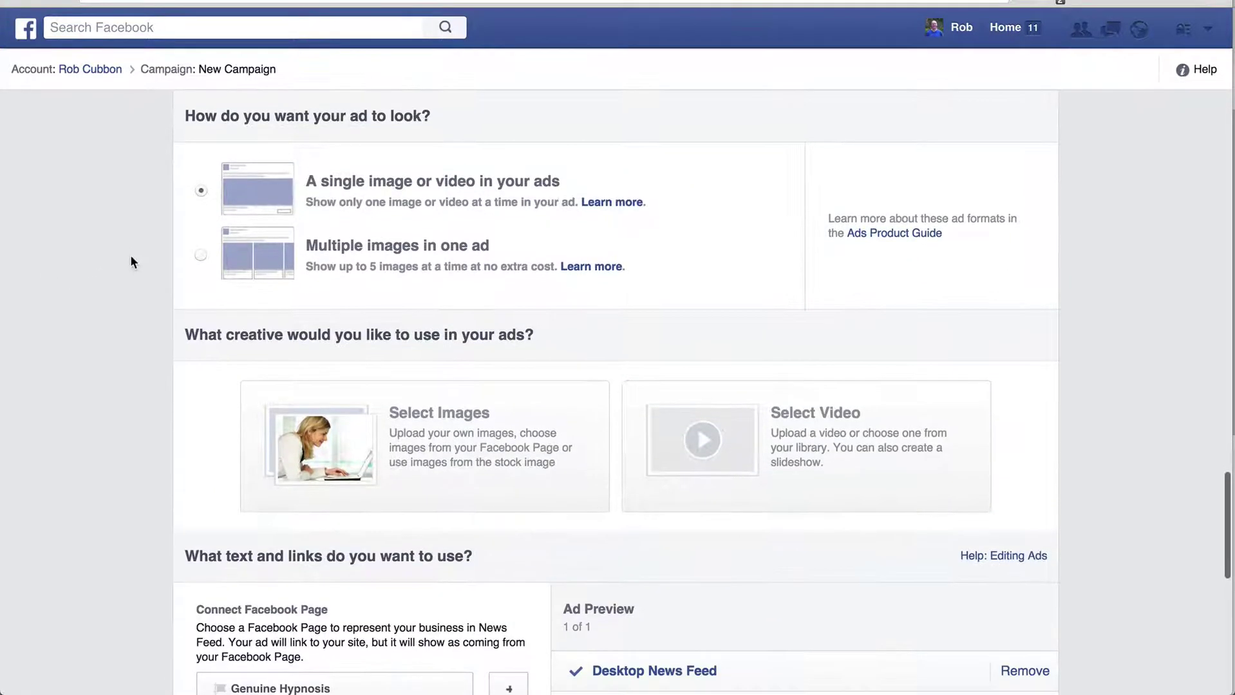
- Switch the ad's Facebook Page from Genuine Hypnosis to the account owner's own Page
{"action": "scroll", "coordinate": [130, 255], "scroll_direction": "down", "scroll_amount": 3}
{"action": "scroll", "coordinate": [130, 255], "scroll_direction": "down", "scroll_amount": 3}
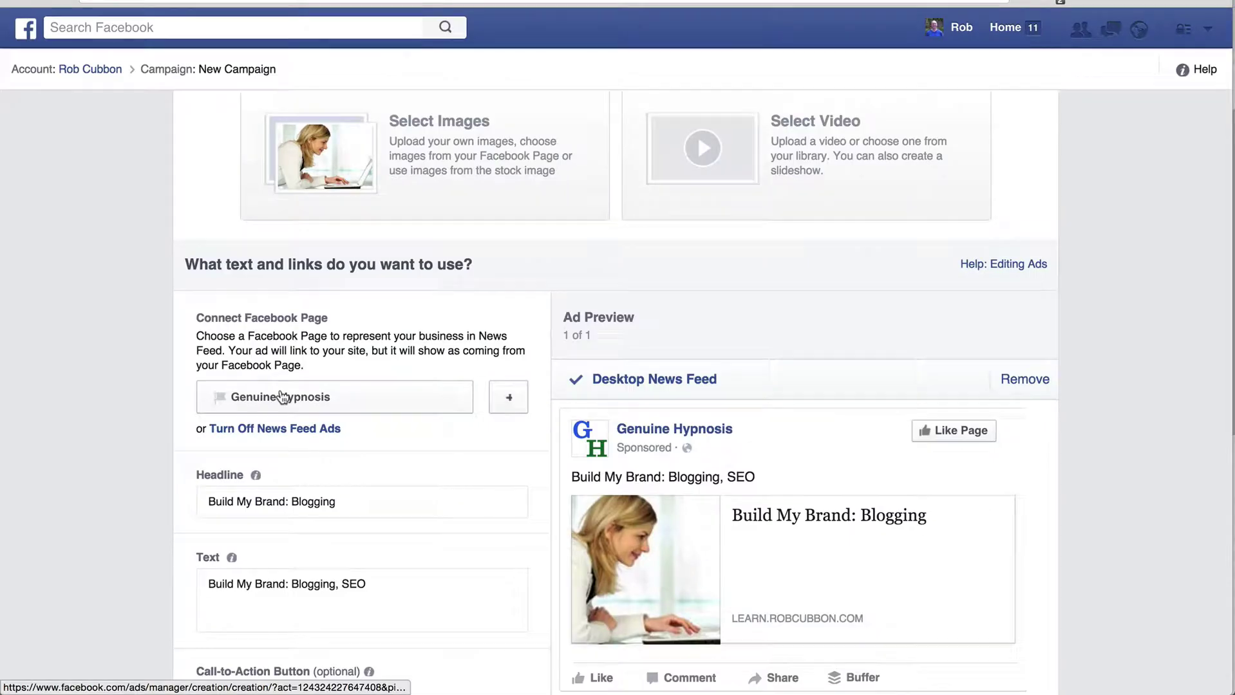
{"action": "left_click", "coordinate": [262, 392]}
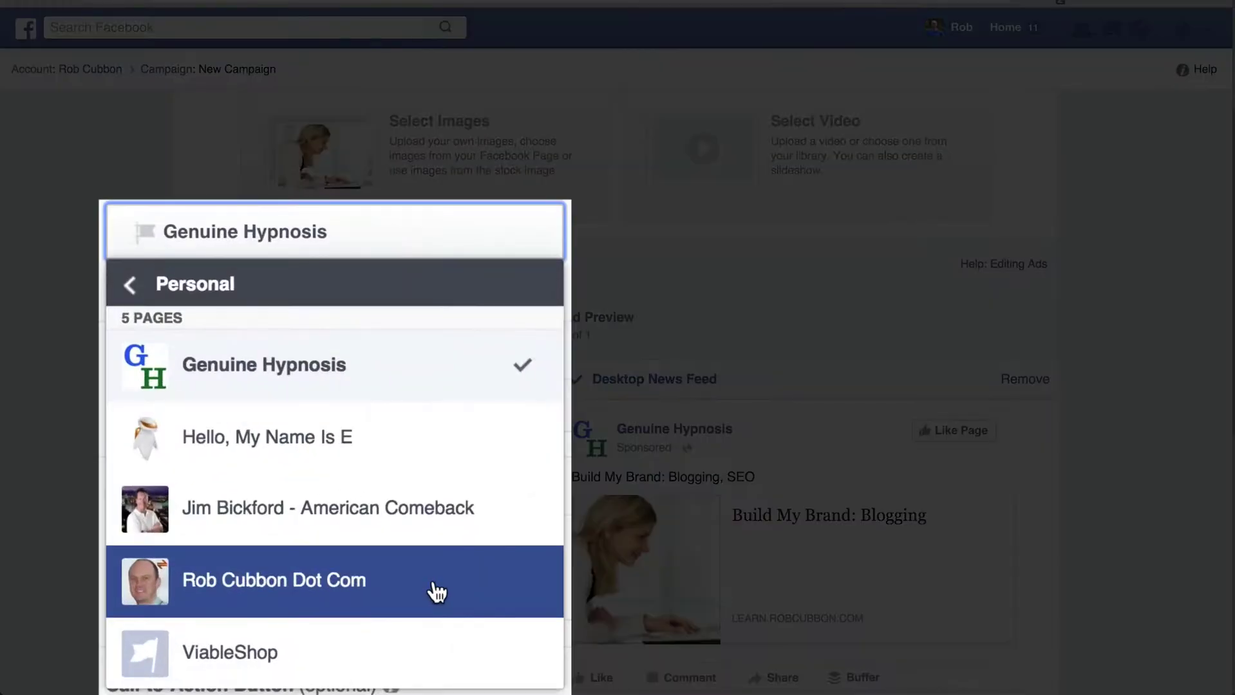
{"action": "left_click", "coordinate": [436, 591]}
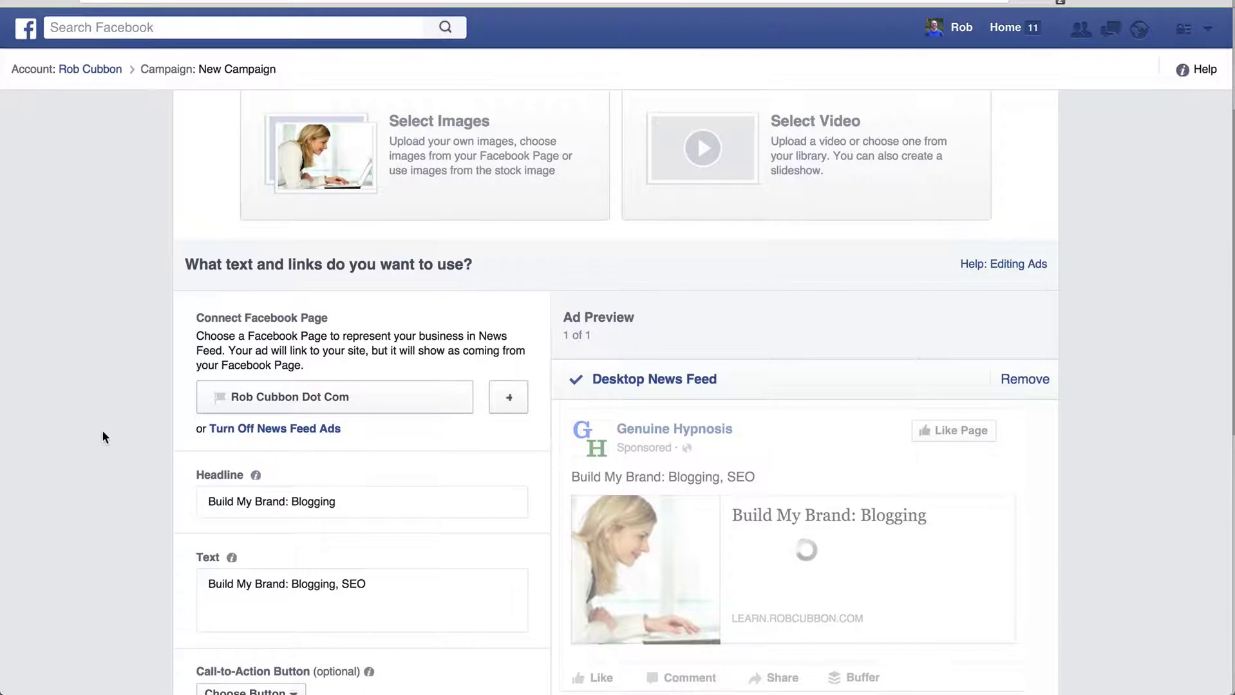
{"action": "scroll", "coordinate": [106, 437], "scroll_direction": "down", "scroll_amount": 1}
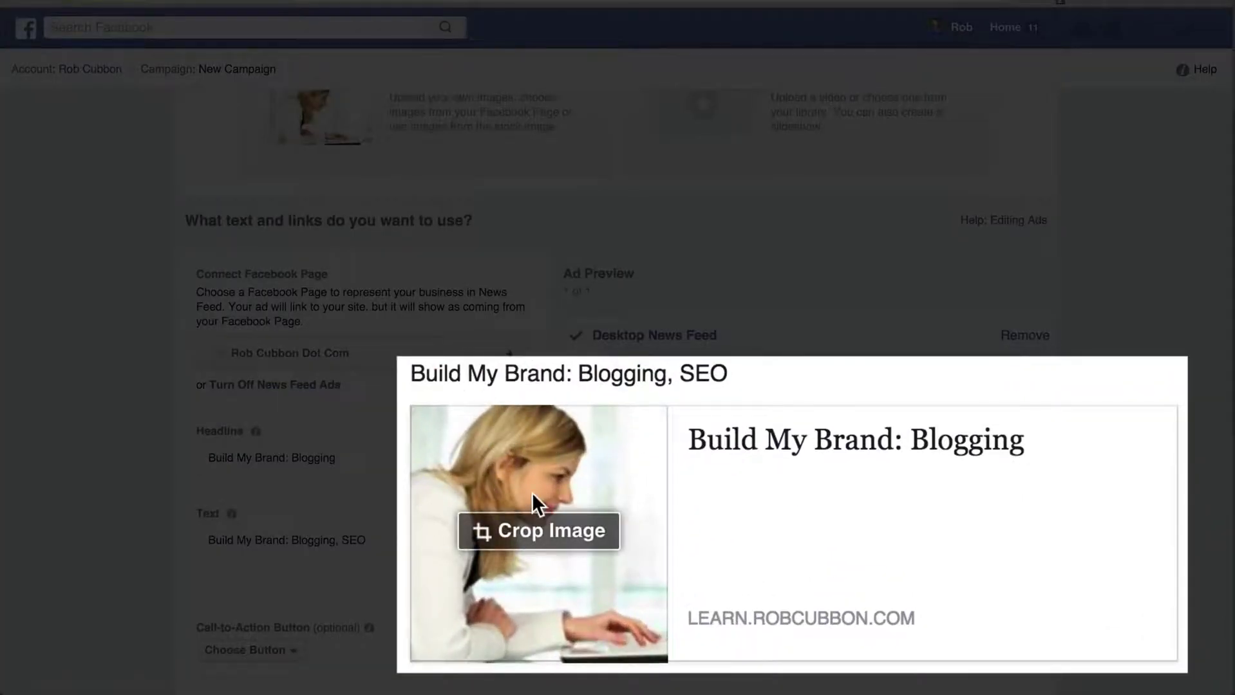
{"action": "mouse_move", "coordinate": [519, 460]}
{"action": "scroll", "coordinate": [59, 312], "scroll_direction": "up", "scroll_amount": 3}
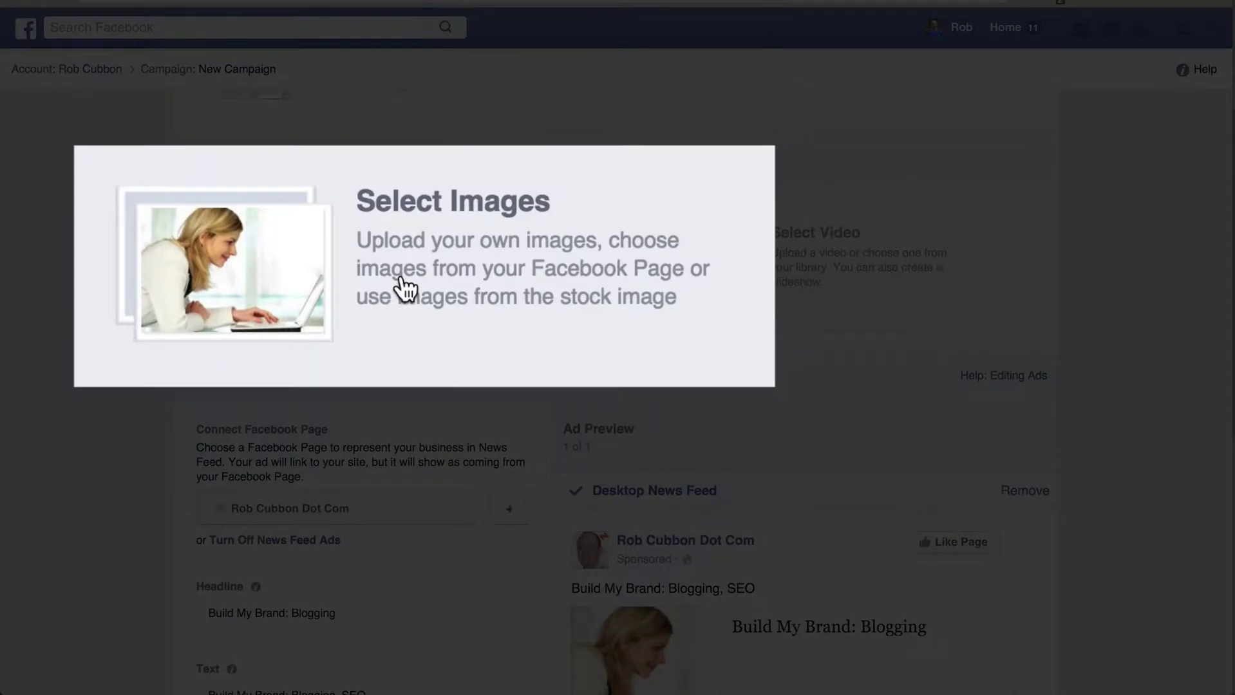
- Upload a 1500×844 image from the Desktop and remove the 300×169 one
{"action": "left_click", "coordinate": [406, 290]}
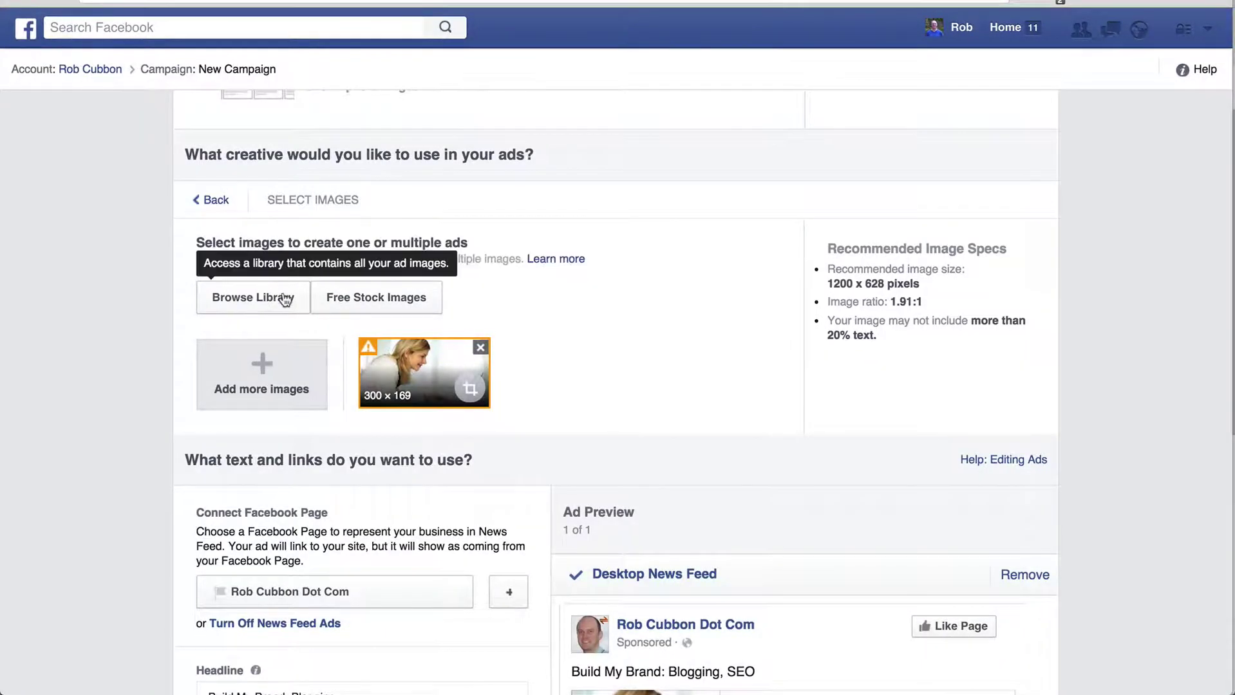
{"action": "left_click", "coordinate": [265, 361]}
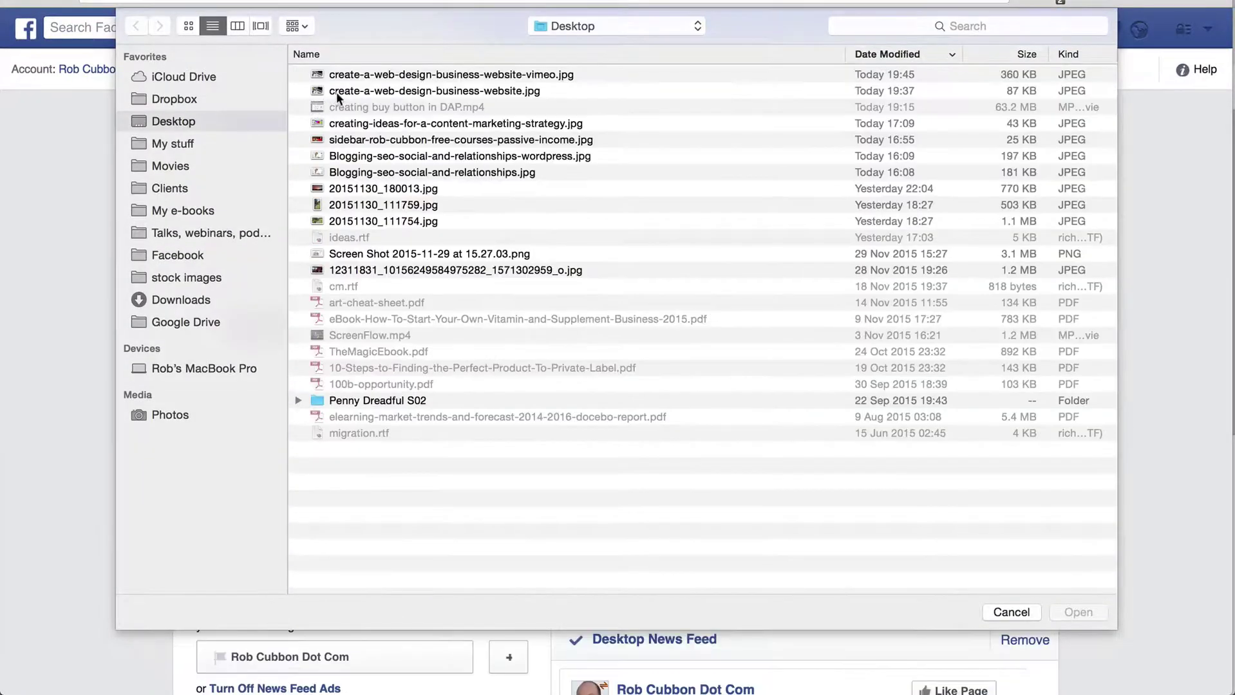
{"action": "double_click", "coordinate": [332, 93]}
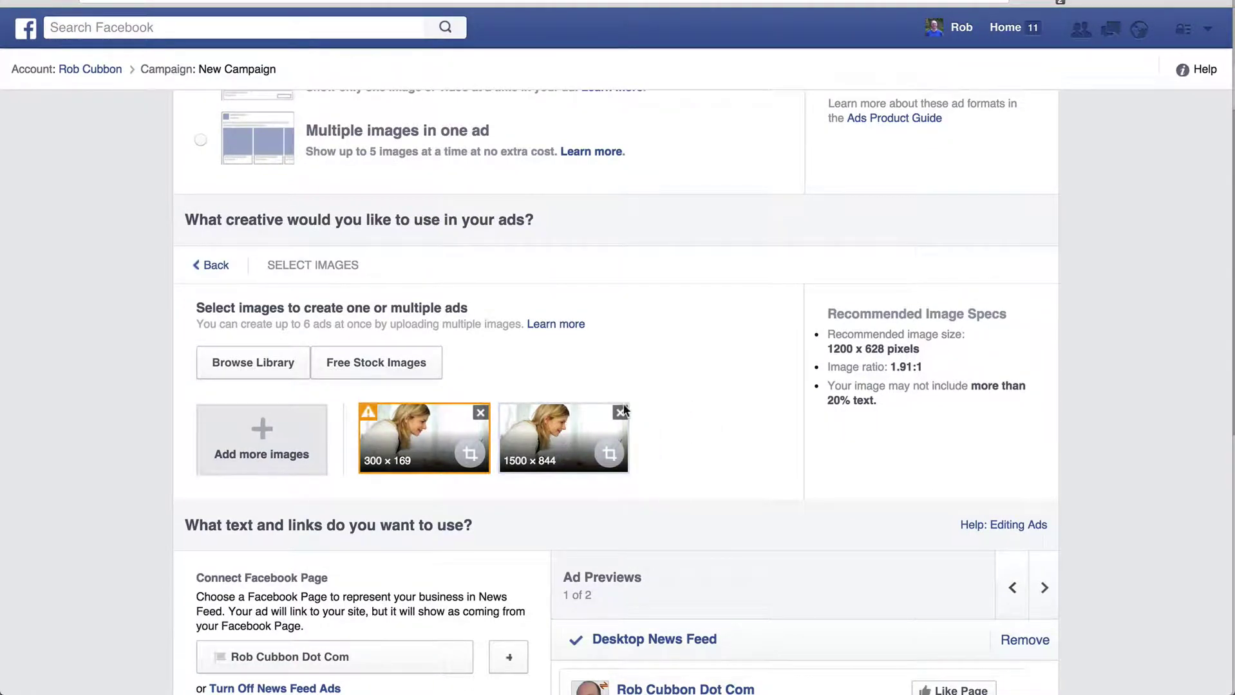
{"action": "left_click", "coordinate": [479, 416]}
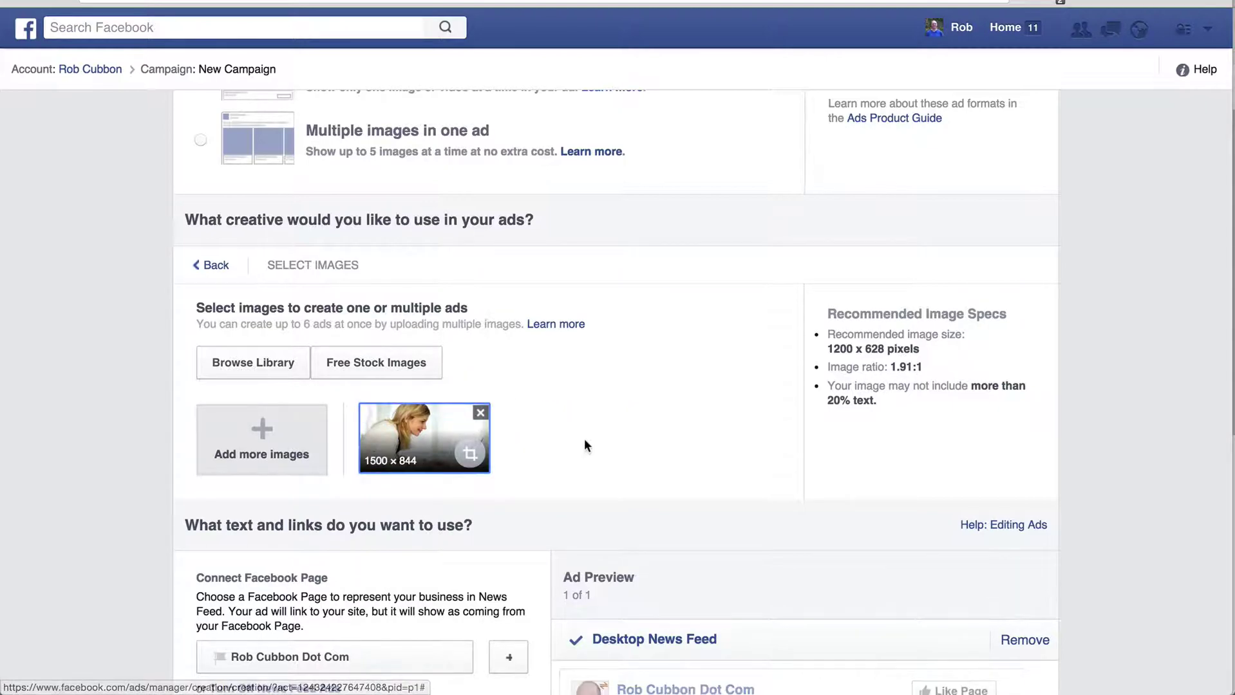
{"action": "scroll", "coordinate": [38, 404], "scroll_direction": "down", "scroll_amount": 7}
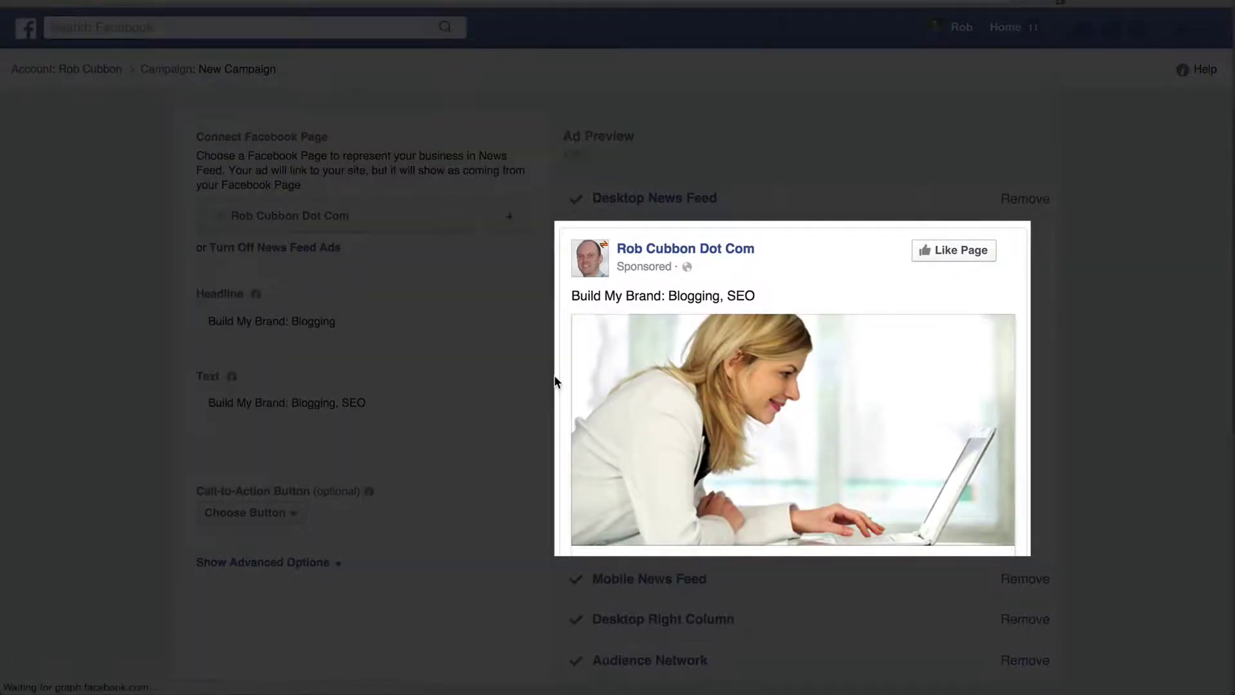
- Add a student testimonial as the ad's body text, alongside the new blogging and SEO headline
{"action": "scroll", "coordinate": [643, 368], "scroll_direction": "down", "scroll_amount": 3}
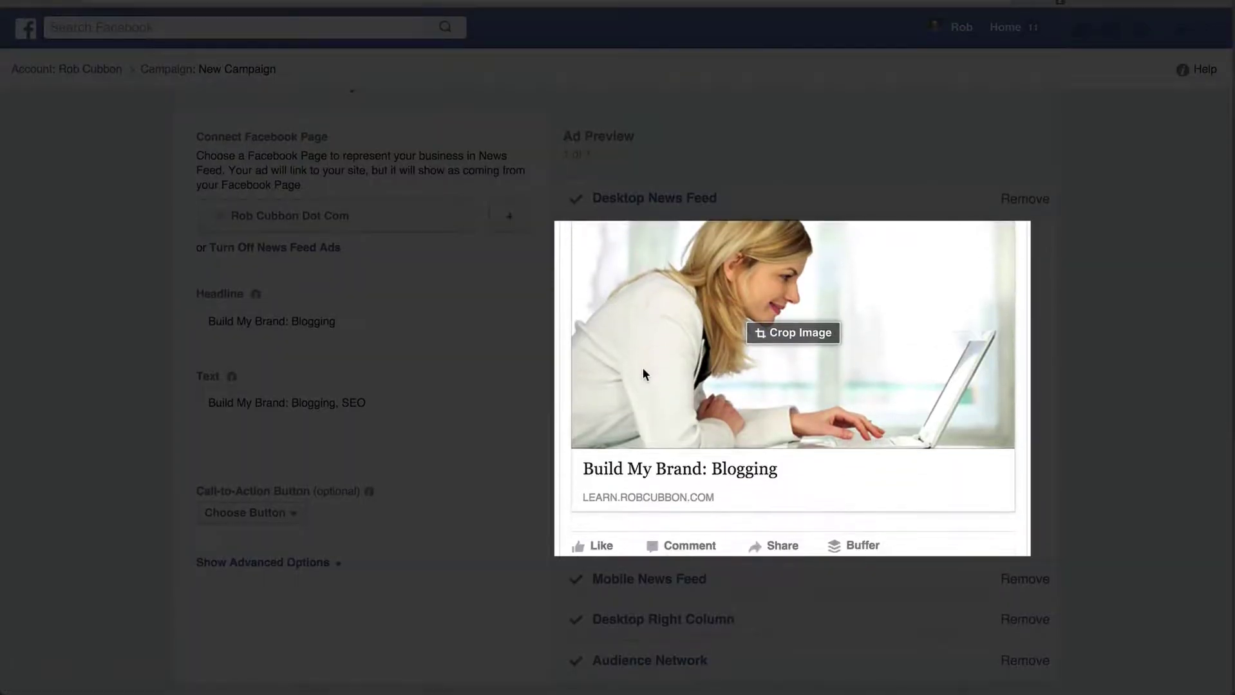
{"action": "scroll", "coordinate": [643, 370], "scroll_direction": "down", "scroll_amount": 1}
{"action": "scroll", "coordinate": [642, 370], "scroll_direction": "up", "scroll_amount": 3}
{"action": "scroll", "coordinate": [643, 370], "scroll_direction": "down", "scroll_amount": 2}
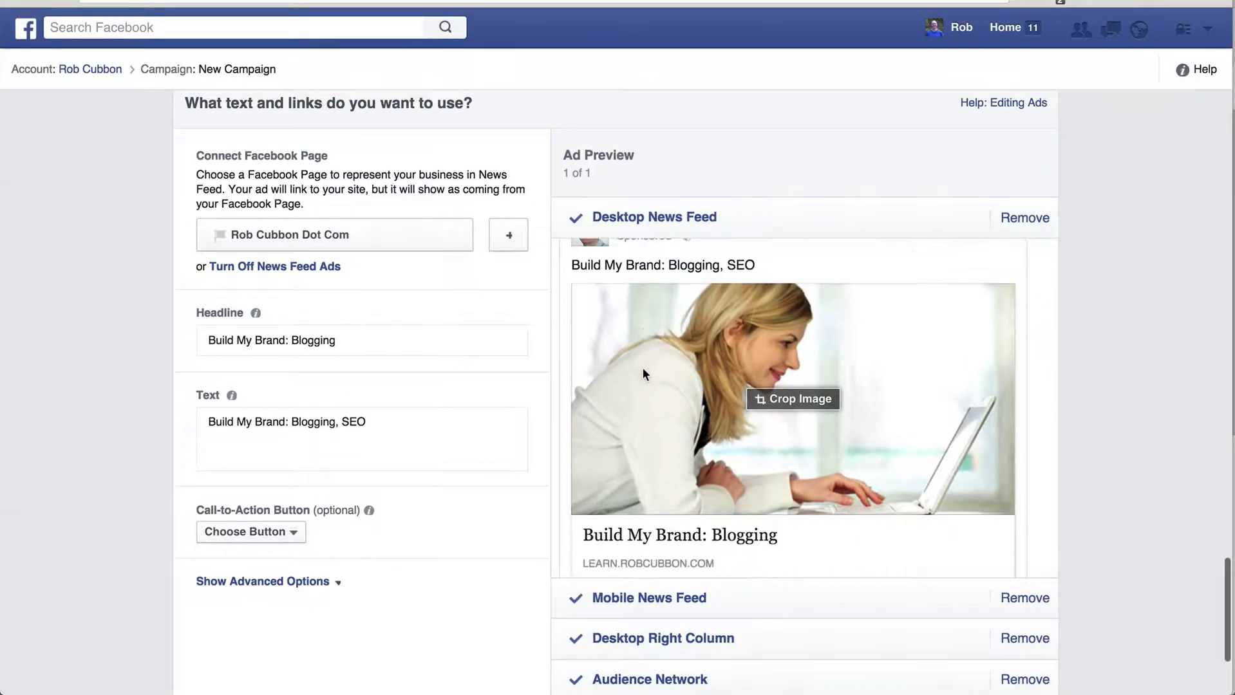
{"action": "scroll", "coordinate": [113, 232], "scroll_direction": "down", "scroll_amount": 3}
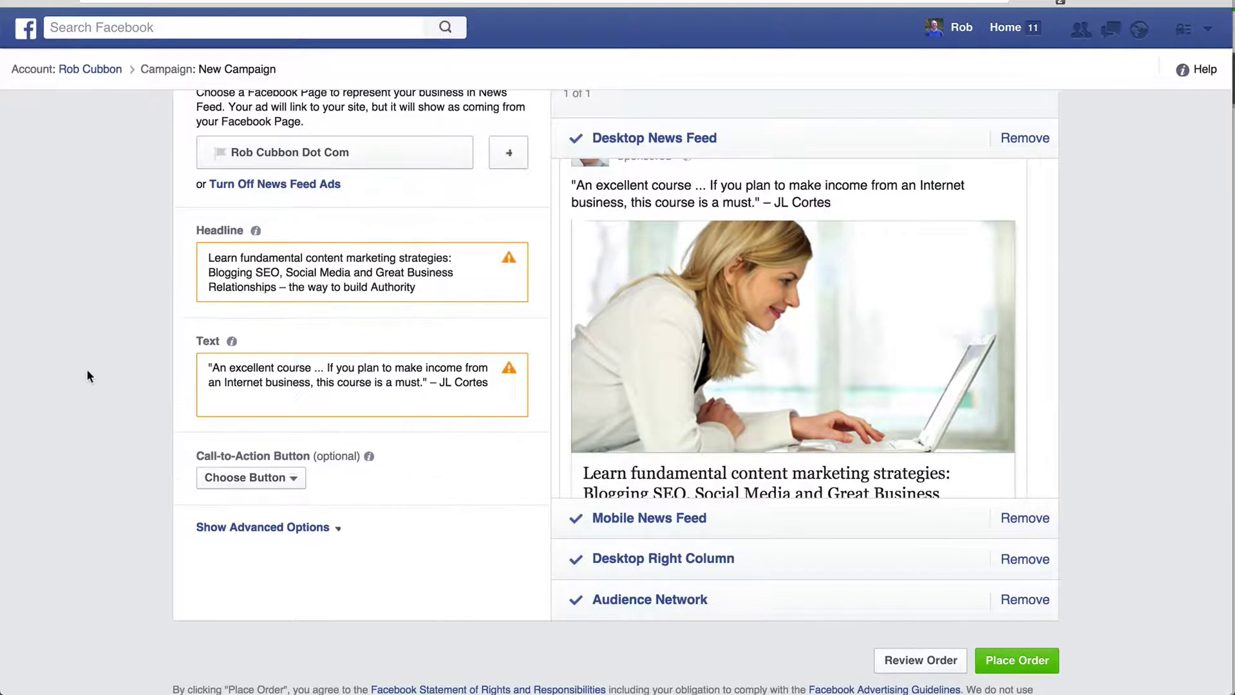
{"action": "scroll", "coordinate": [86, 368], "scroll_direction": "up", "scroll_amount": 3}
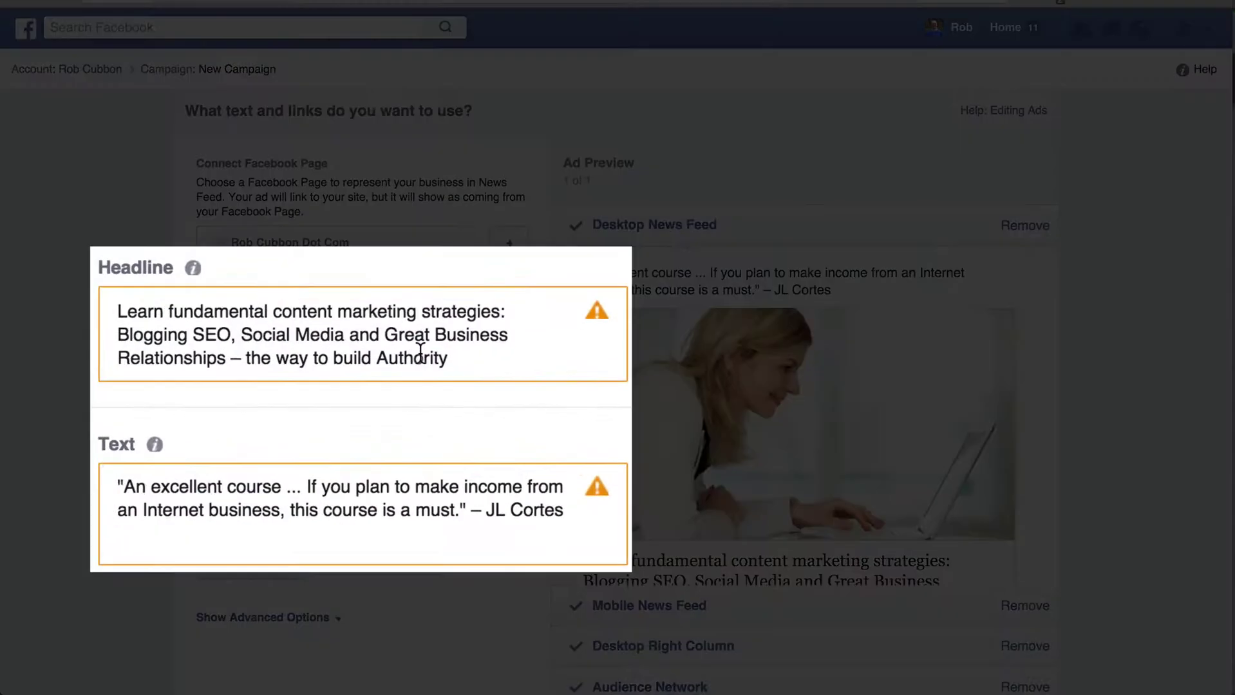
{"action": "left_click", "coordinate": [391, 473]}
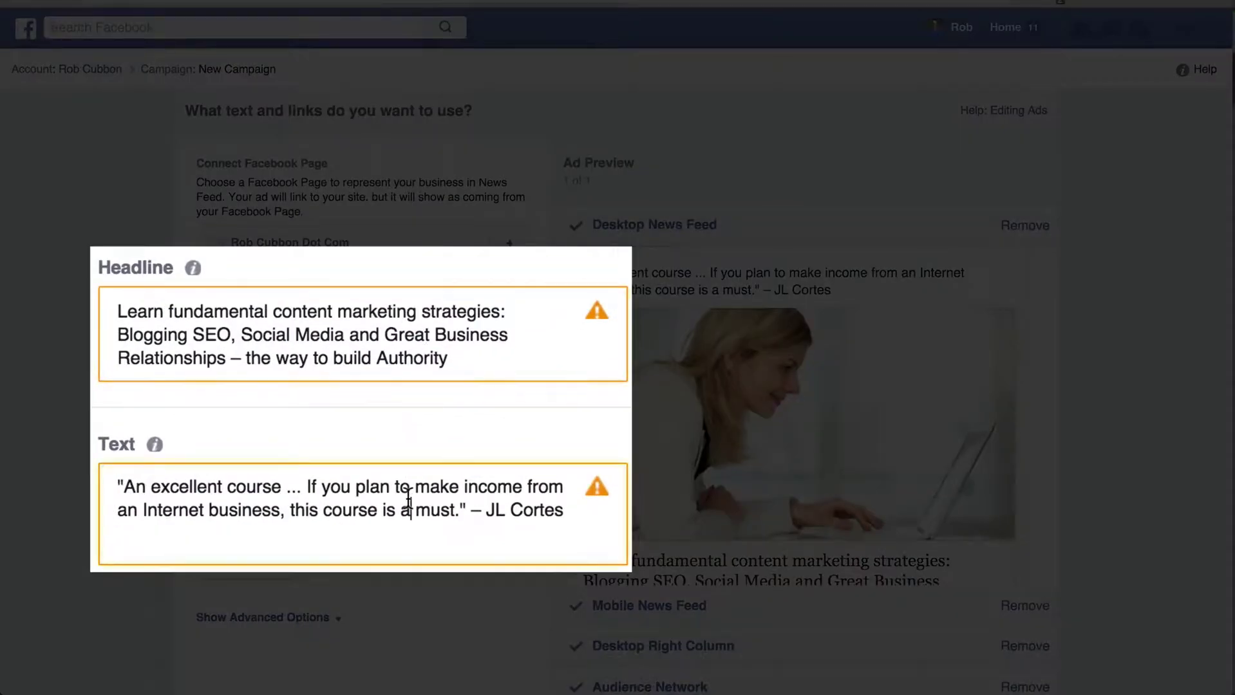
- Trim the headline starting 'Learn Blogging, SEO, Social Media' toward the 25-character limit
{"action": "scroll", "coordinate": [157, 380], "scroll_direction": "down", "scroll_amount": 2}
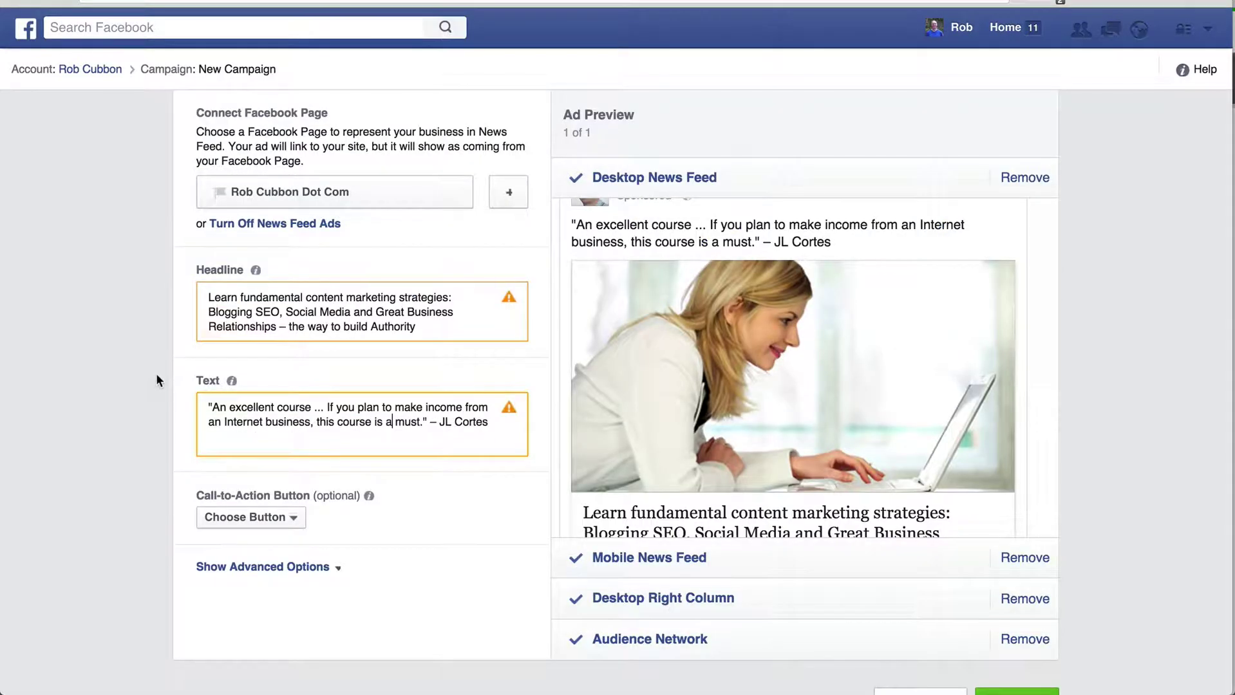
{"action": "scroll", "coordinate": [659, 361], "scroll_direction": "down", "scroll_amount": 3}
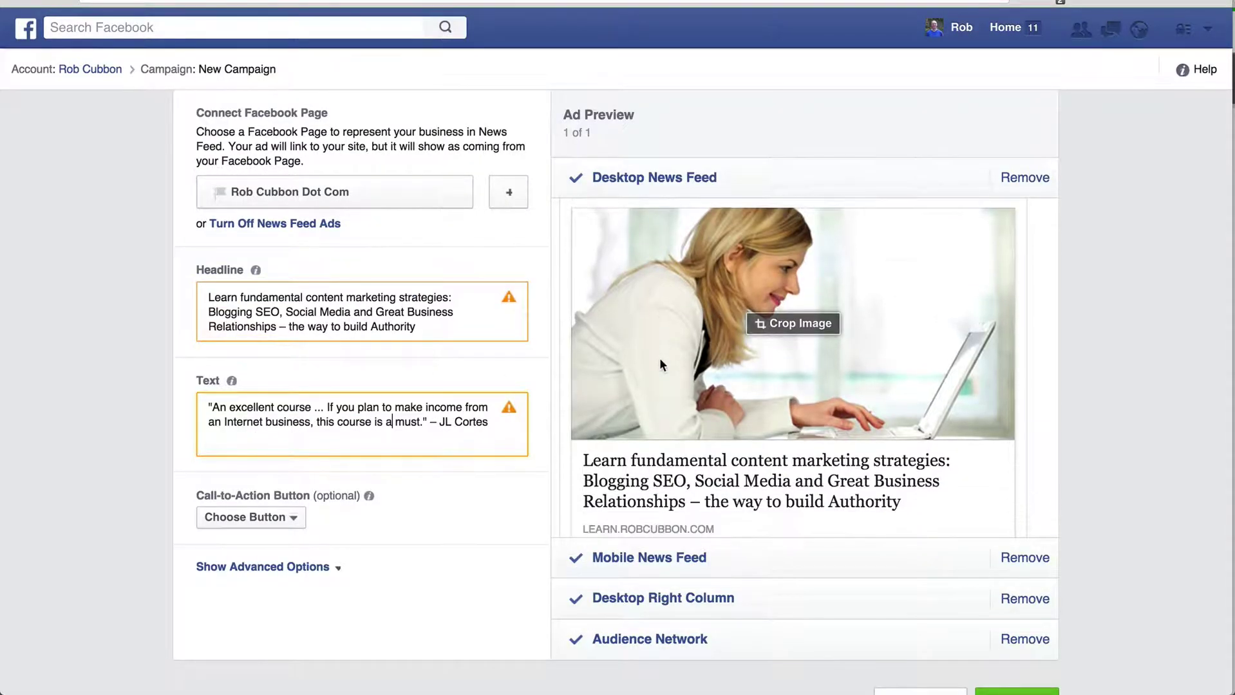
{"action": "scroll", "coordinate": [660, 362], "scroll_direction": "up", "scroll_amount": 4}
{"action": "scroll", "coordinate": [660, 364], "scroll_direction": "down", "scroll_amount": 2}
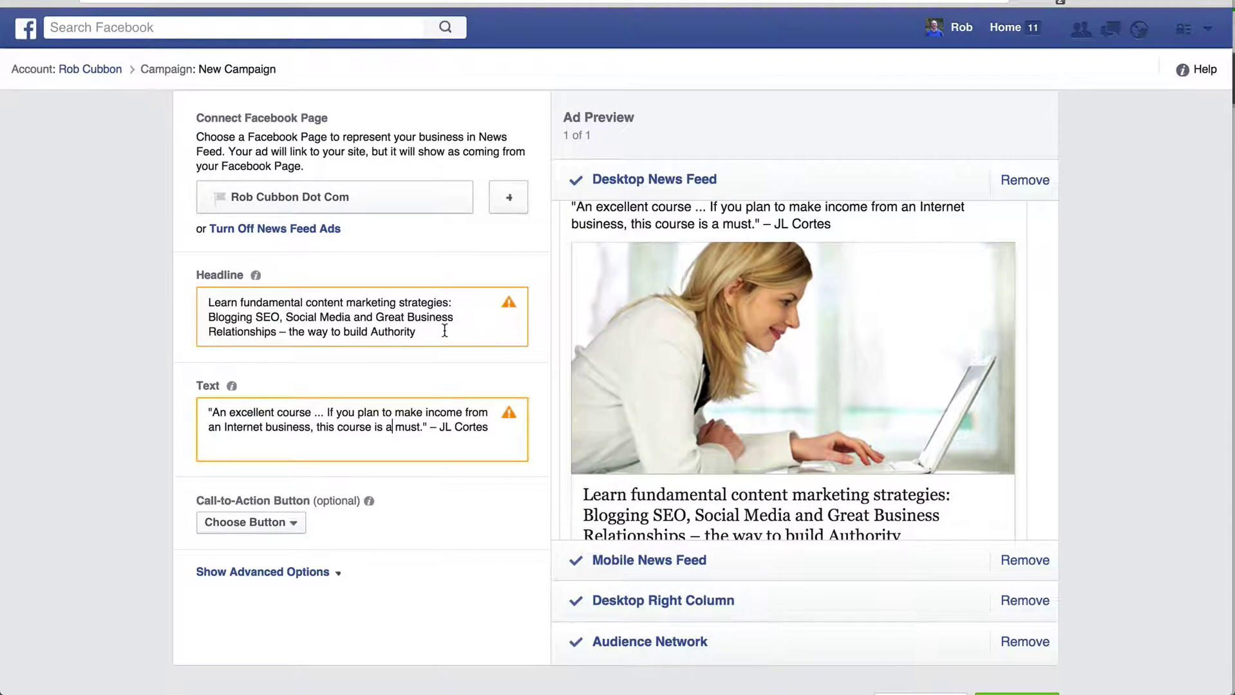
{"action": "scroll", "coordinate": [583, 345], "scroll_direction": "up", "scroll_amount": 1}
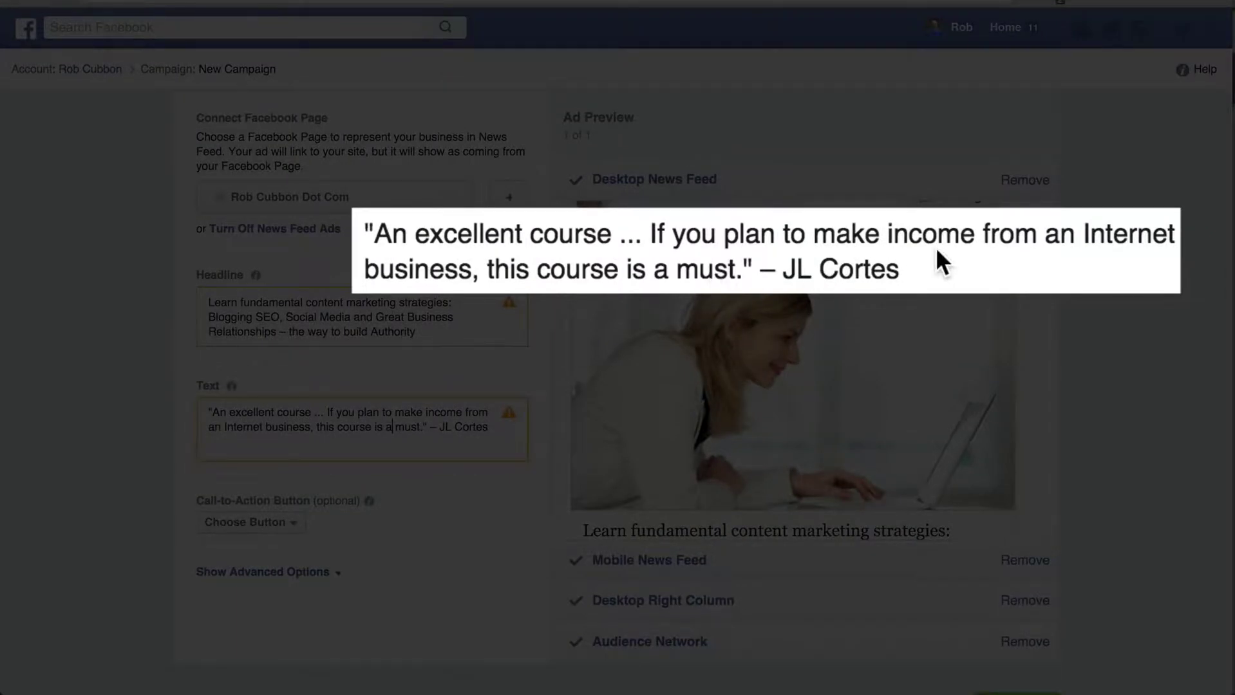
{"action": "scroll", "coordinate": [848, 250], "scroll_direction": "down", "scroll_amount": 2}
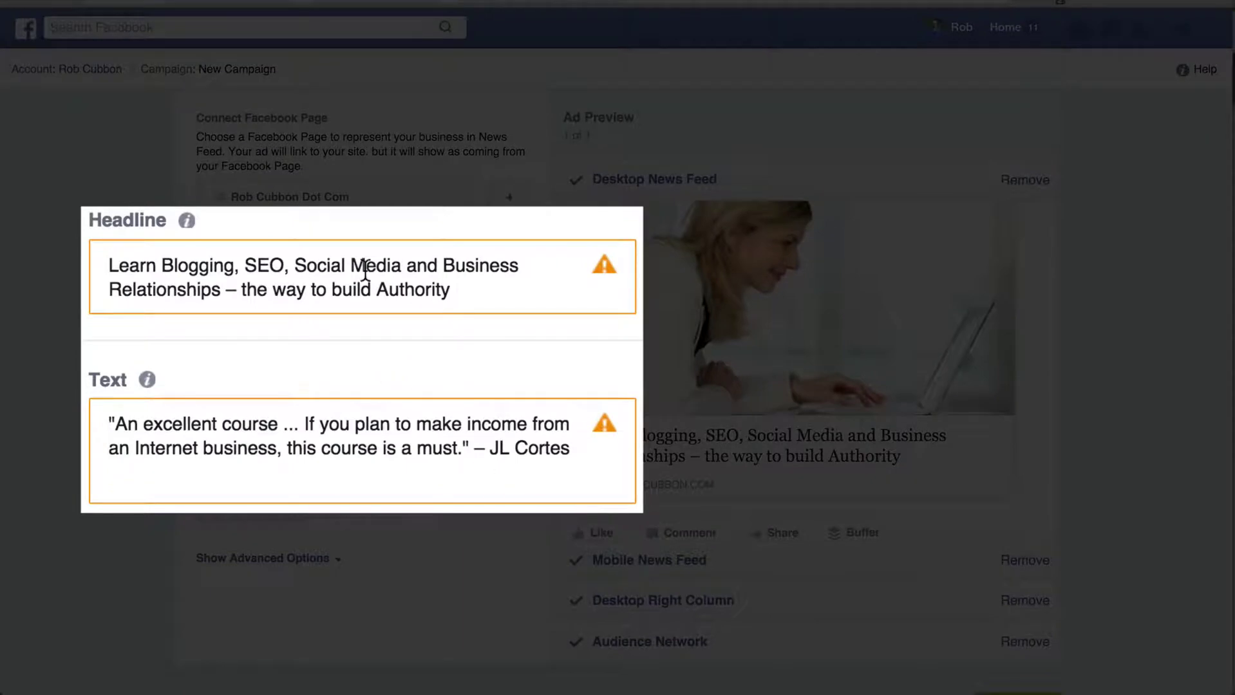
{"action": "mouse_move", "coordinate": [603, 278]}
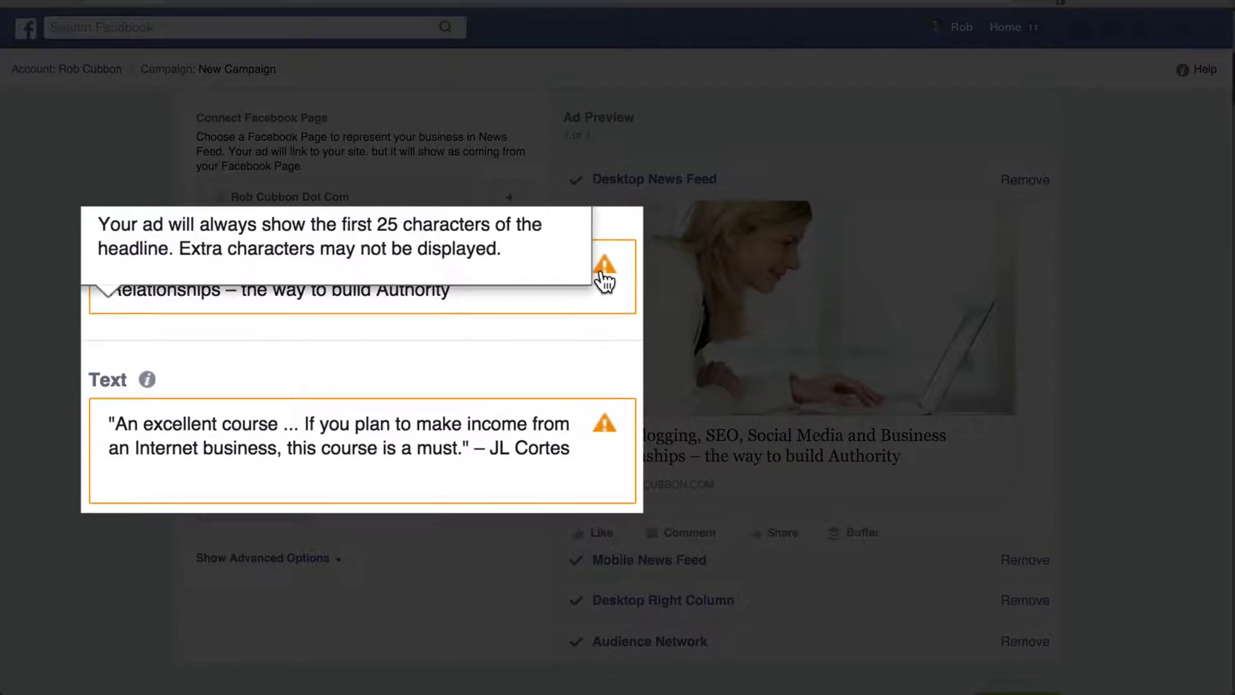
{"action": "scroll", "coordinate": [111, 293], "scroll_direction": "down", "scroll_amount": 2}
{"action": "scroll", "coordinate": [112, 291], "scroll_direction": "down", "scroll_amount": 1}
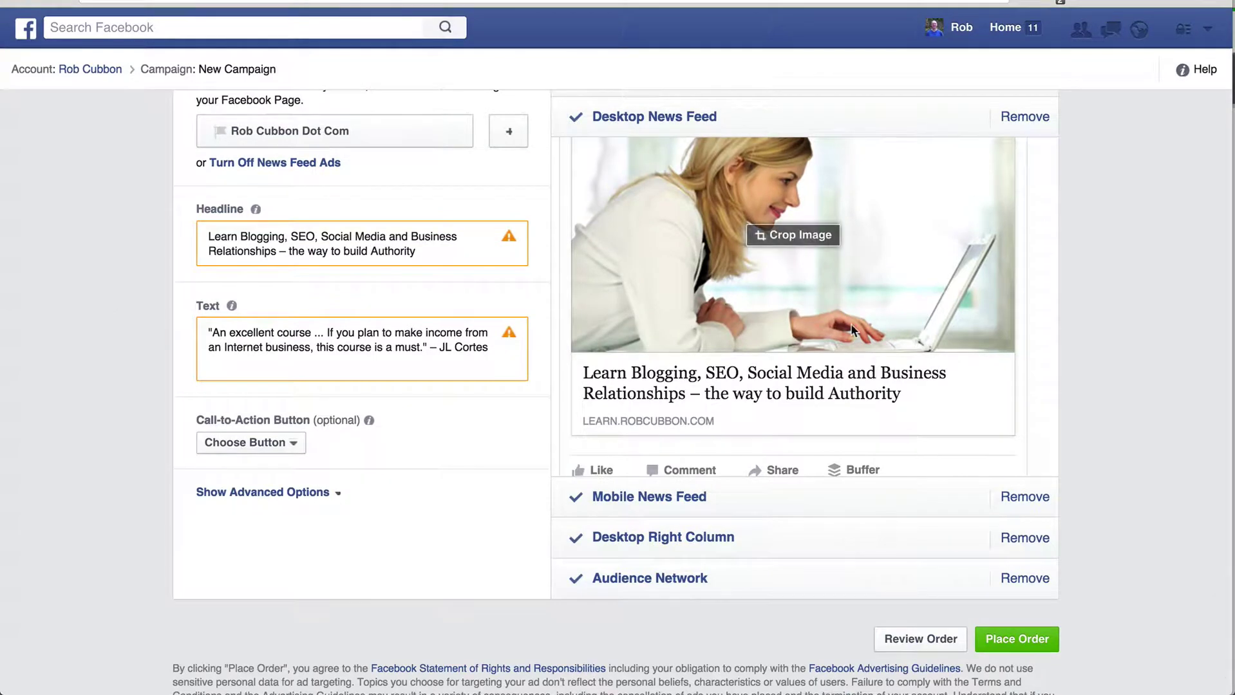
{"action": "scroll", "coordinate": [851, 325], "scroll_direction": "up", "scroll_amount": 2}
- Preview the ad in the Mobile News Feed placement, then in Desktop Right Column
{"action": "scroll", "coordinate": [851, 331], "scroll_direction": "down", "scroll_amount": 5}
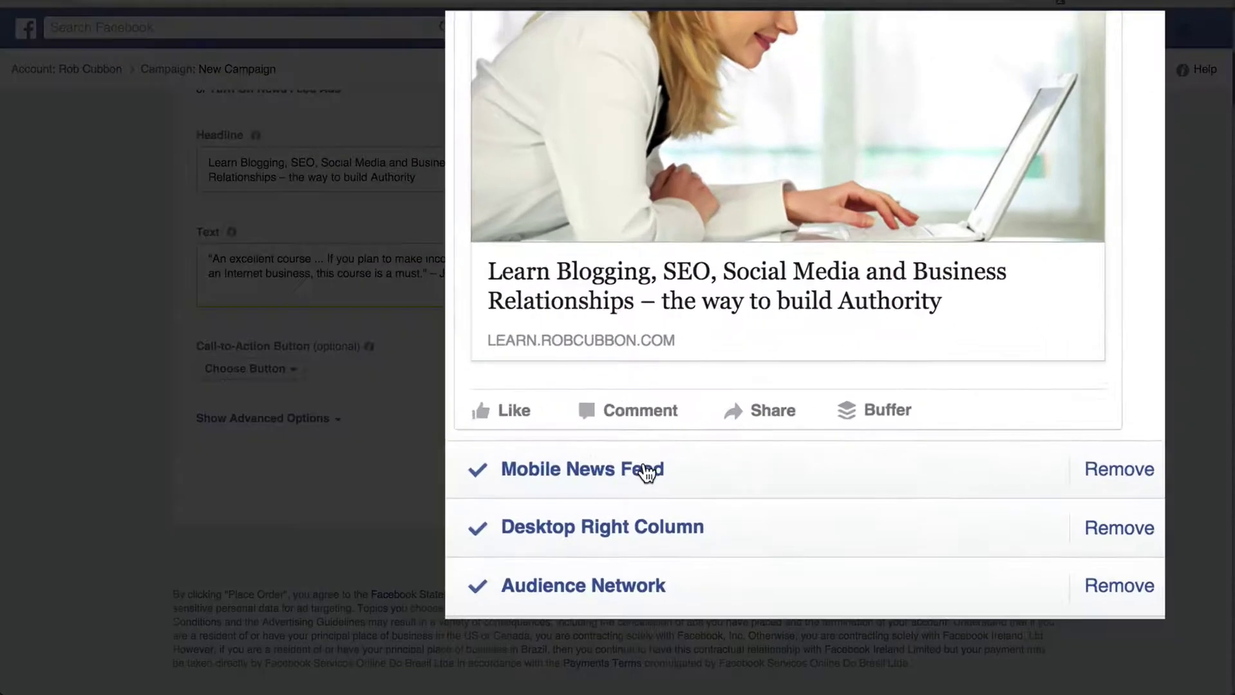
{"action": "left_click", "coordinate": [695, 425]}
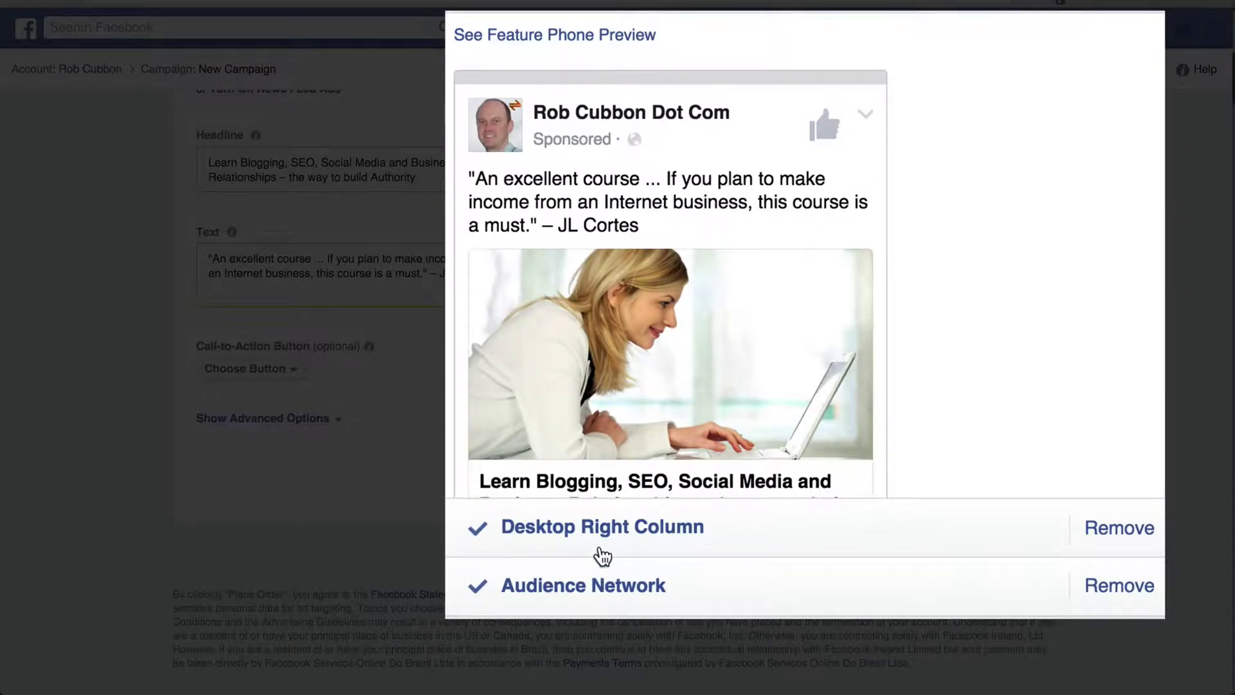
{"action": "left_click", "coordinate": [593, 529]}
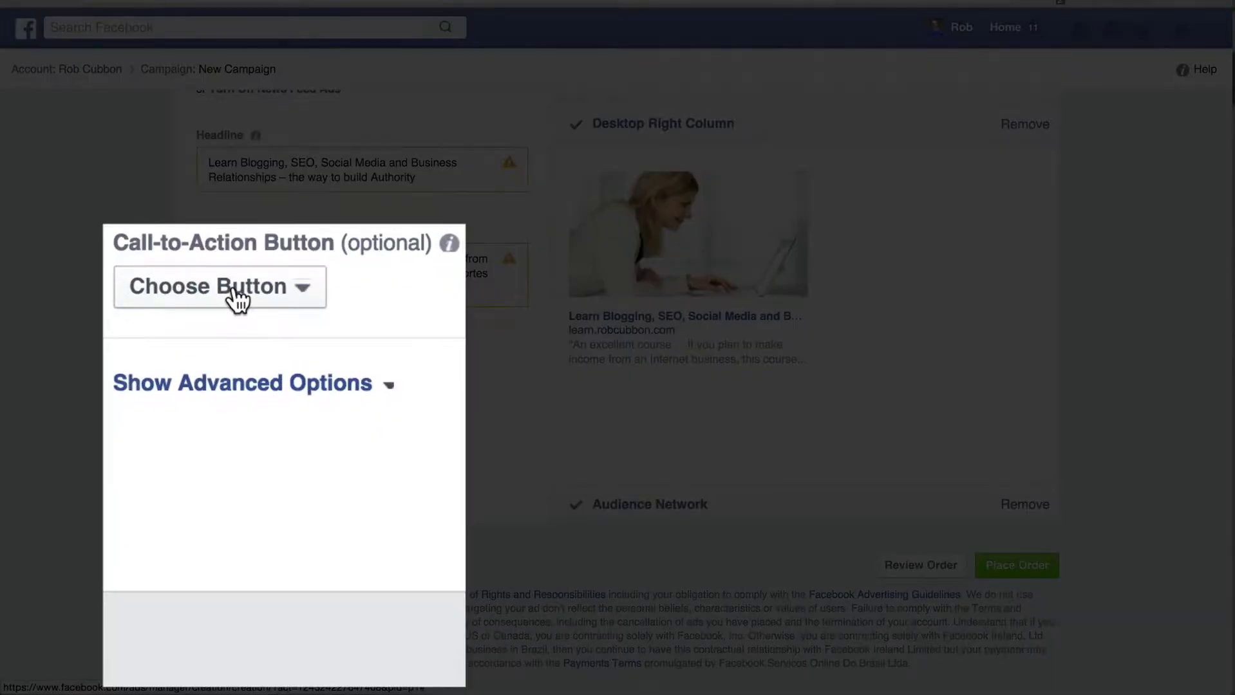
- Set the call-to-action button to Learn More, place the order, and confirm with Continue
{"action": "left_click", "coordinate": [259, 372]}
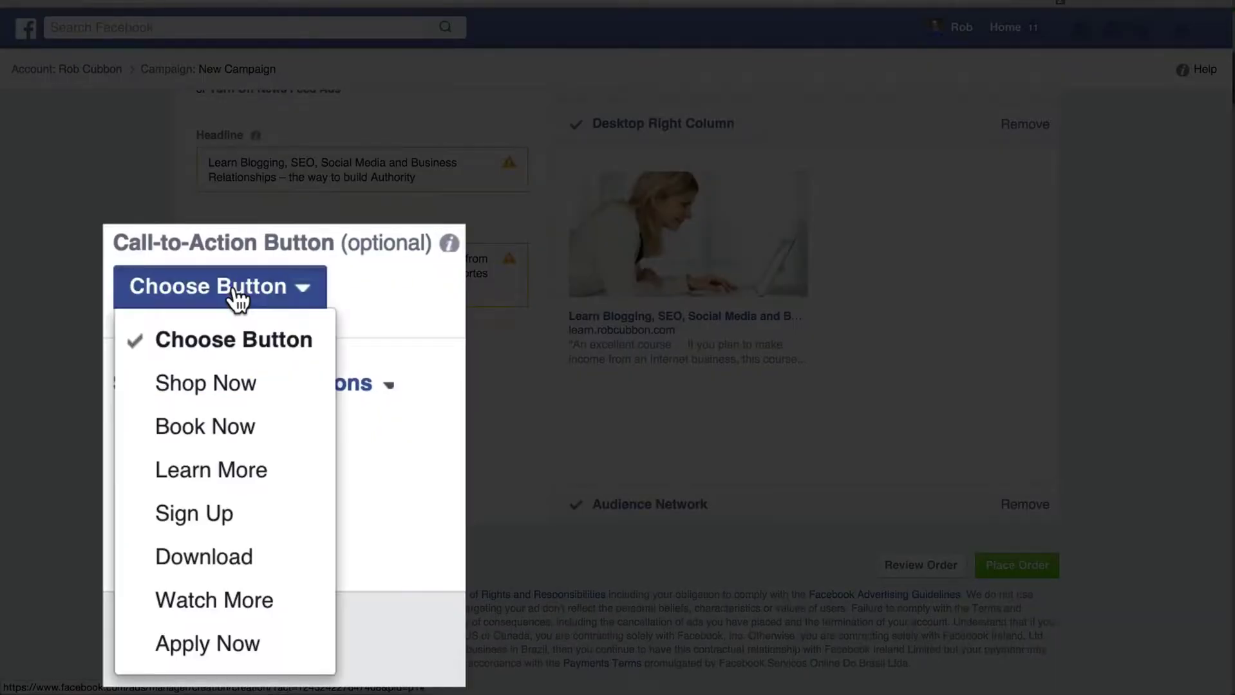
{"action": "left_click", "coordinate": [207, 492]}
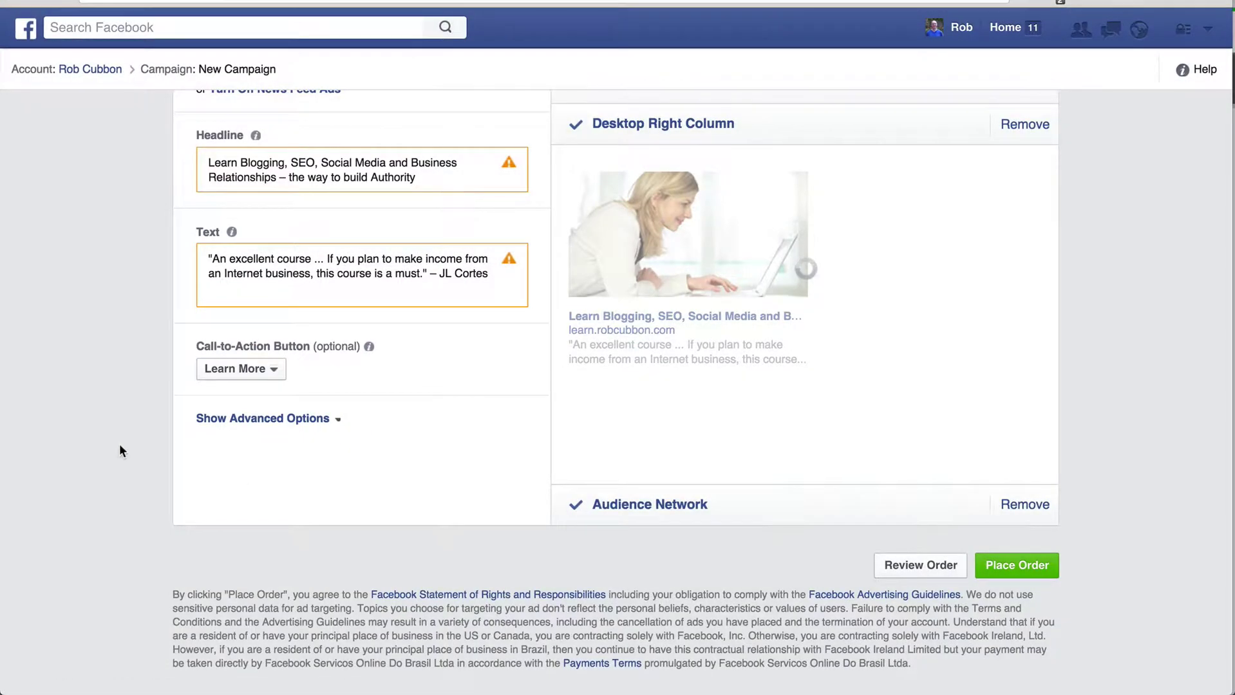
{"action": "scroll", "coordinate": [1131, 507], "scroll_direction": "up", "scroll_amount": 5}
{"action": "scroll", "coordinate": [1161, 496], "scroll_direction": "down", "scroll_amount": 3}
{"action": "scroll", "coordinate": [1161, 495], "scroll_direction": "down", "scroll_amount": 3}
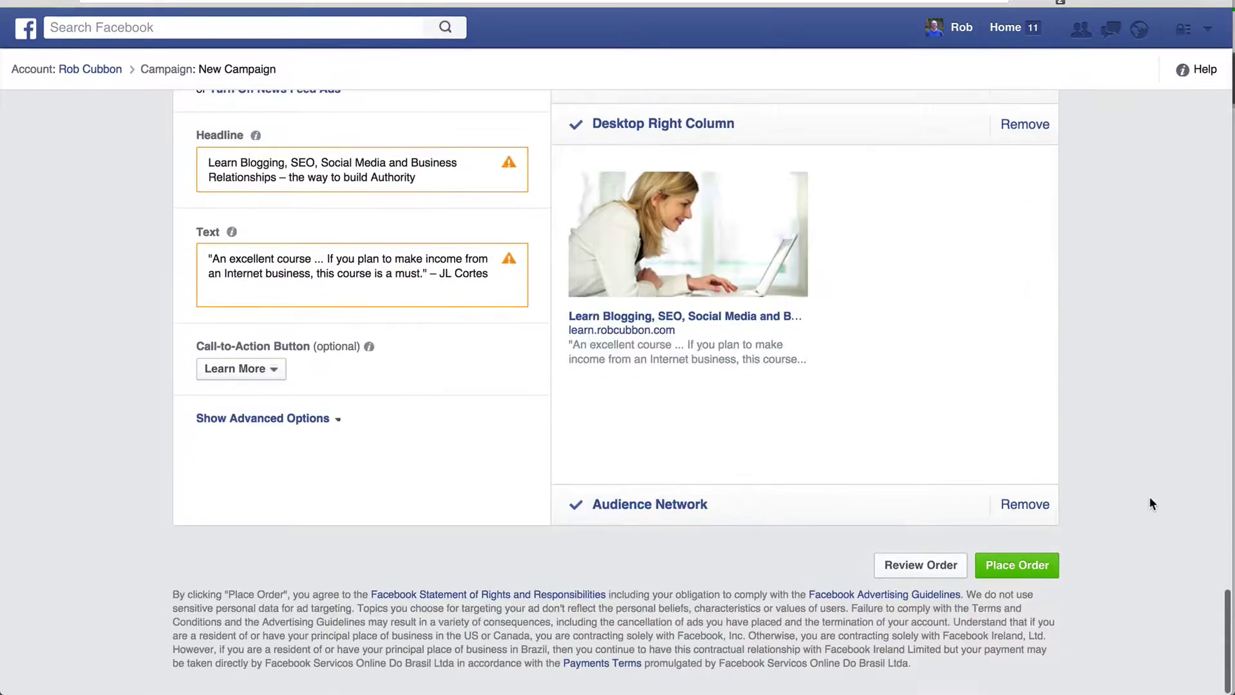
{"action": "left_click", "coordinate": [1025, 569]}
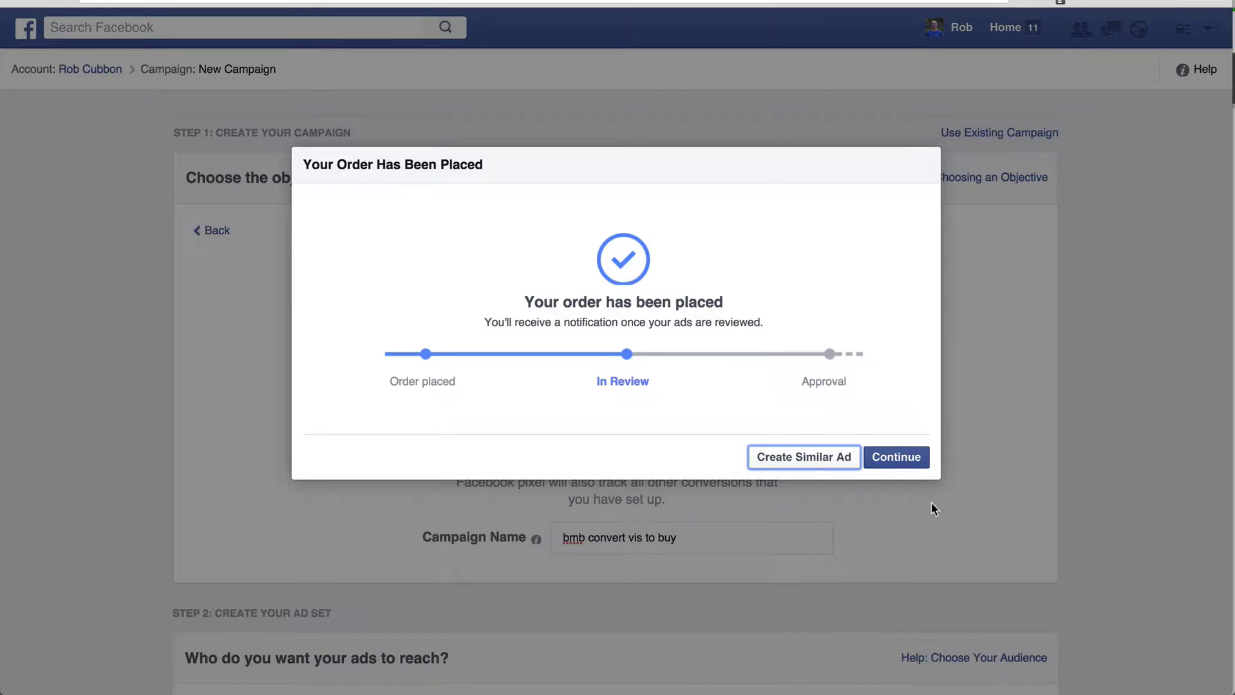
{"action": "left_click", "coordinate": [896, 457]}
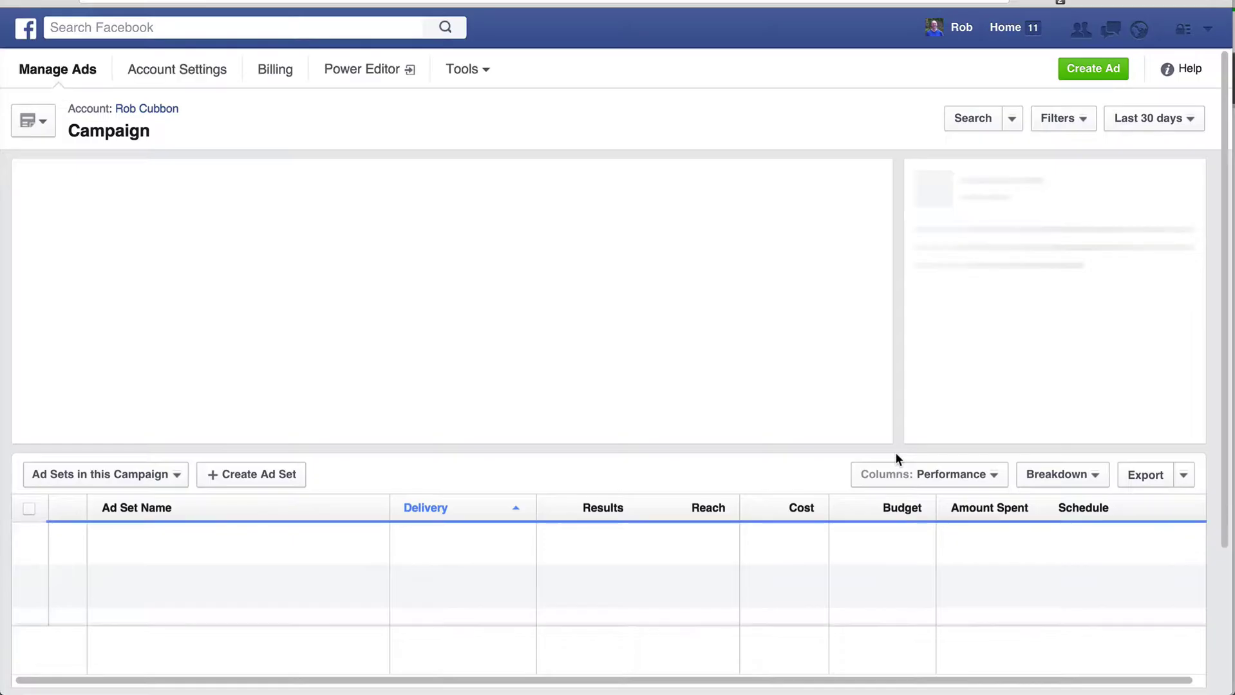